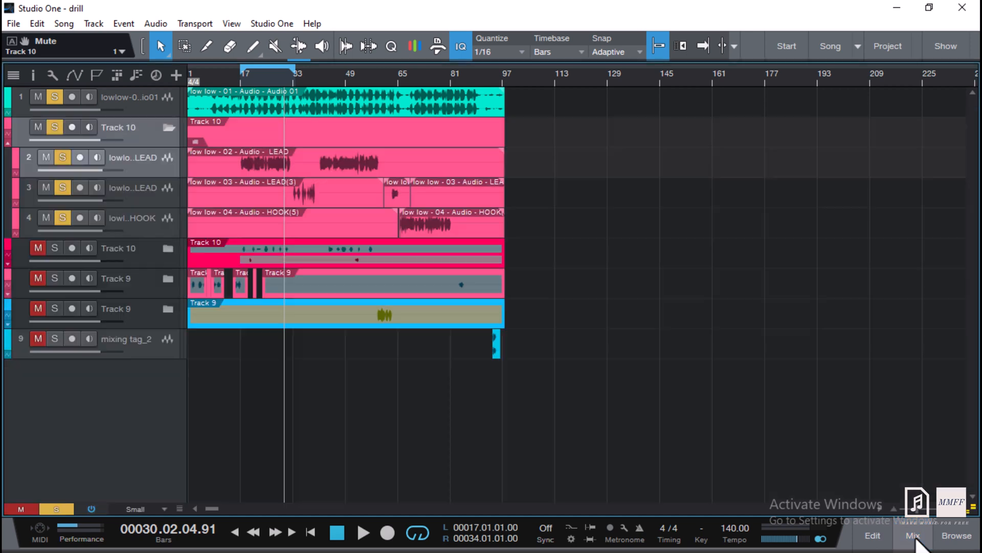
Switch to the arrangement view and play the song from about bar 17.
click(915, 535)
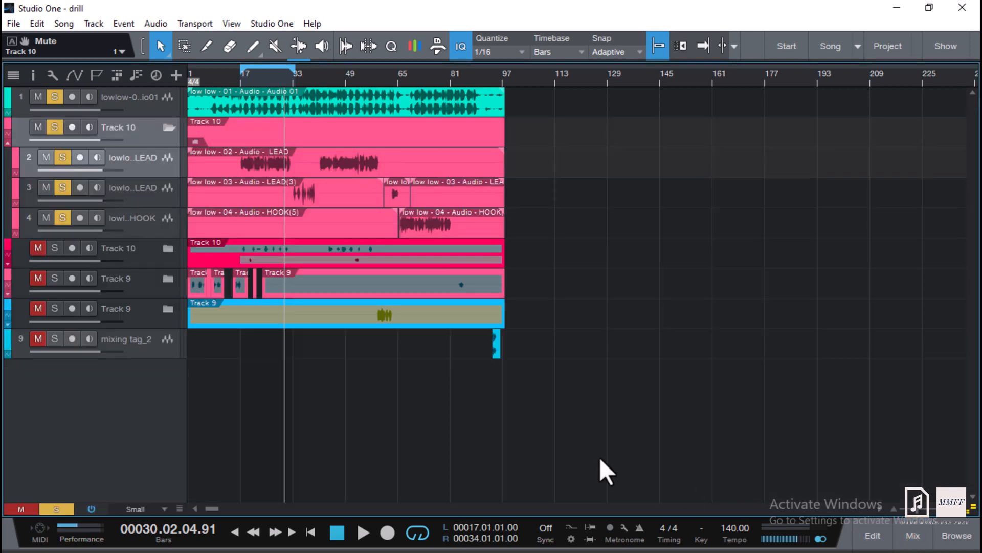
click(244, 79)
key(space)
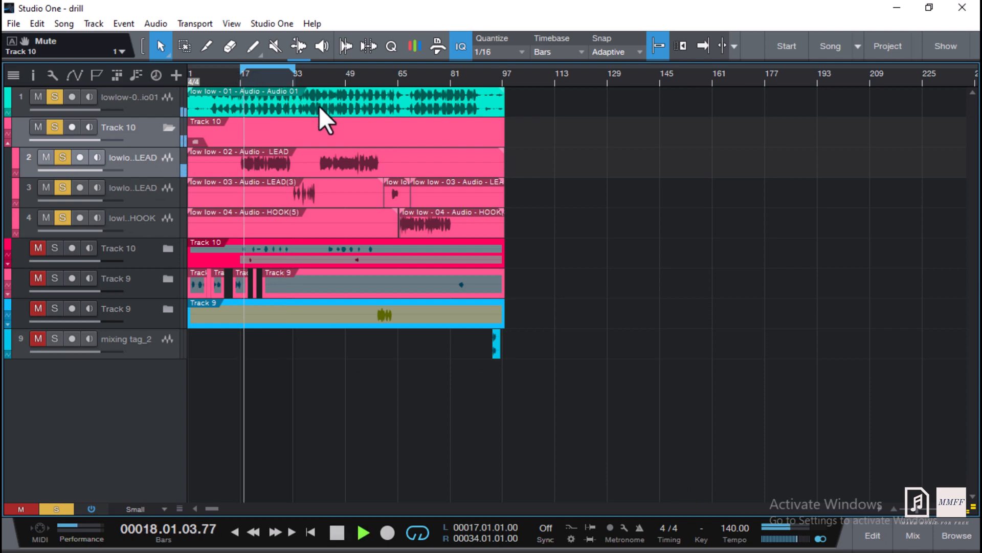
click(228, 77)
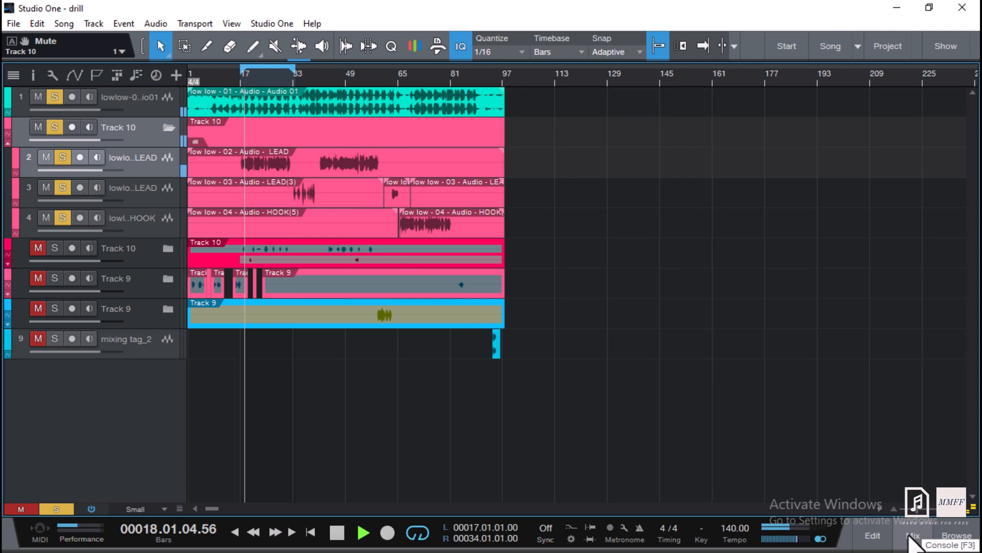
Stop playback after briefly showing and hiding the mixer console.
click(911, 537)
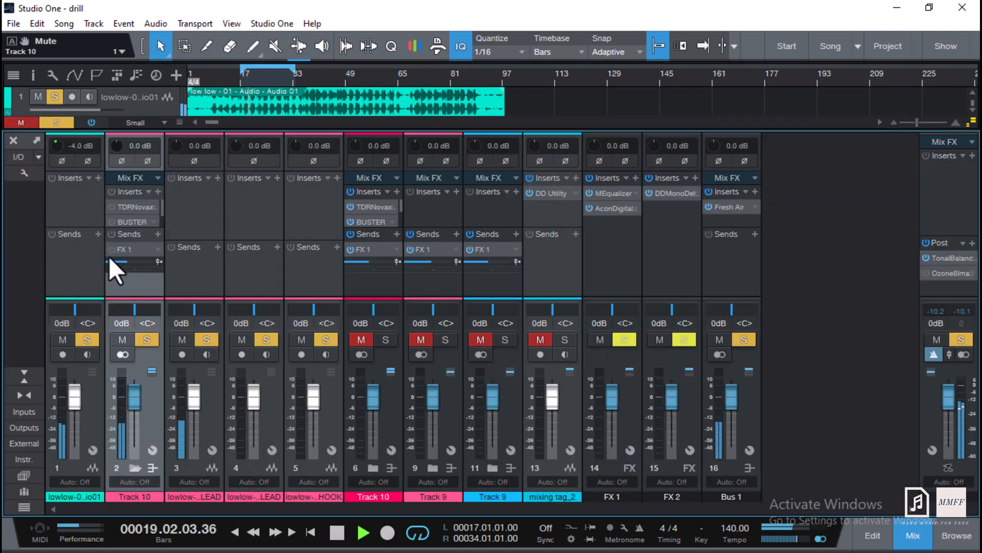
click(910, 535)
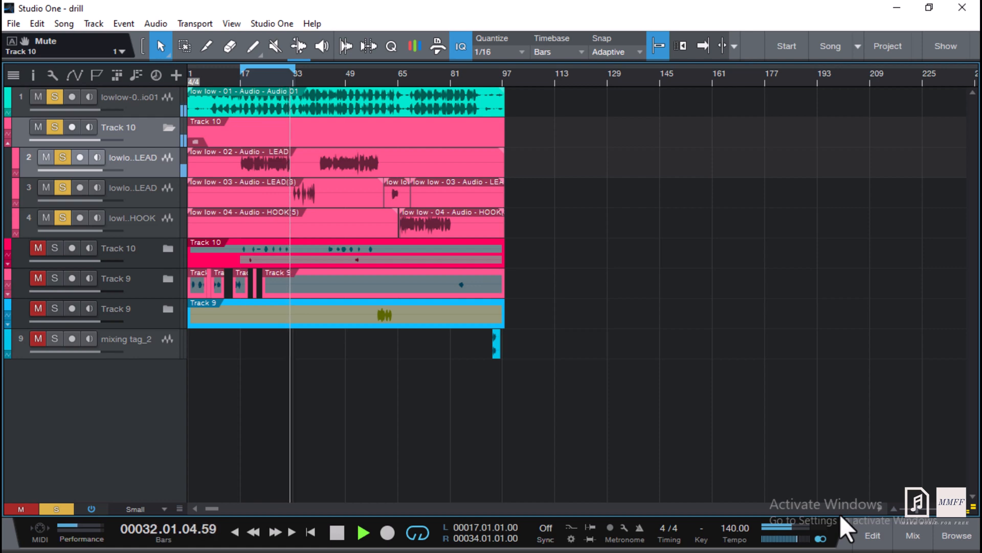
key(space)
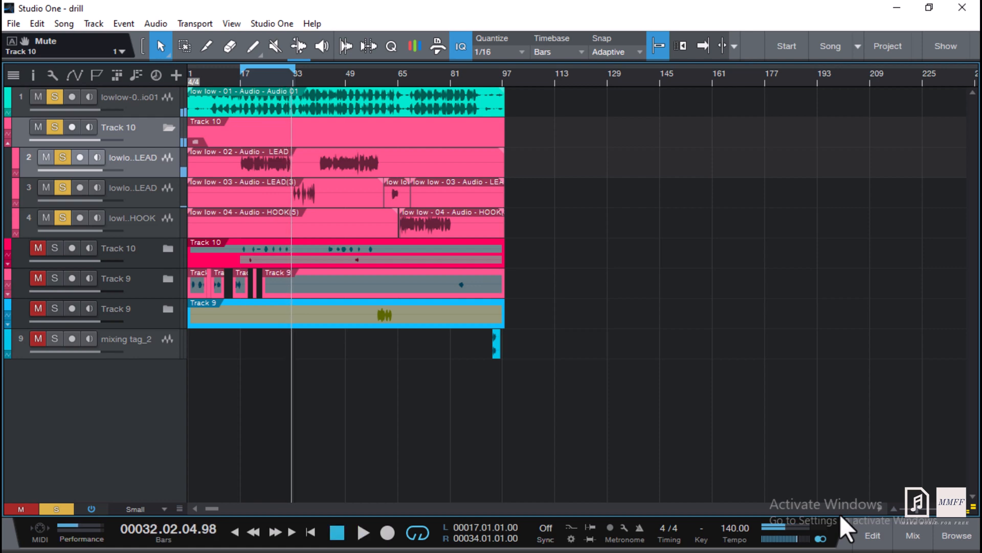
Open the mixer, enlarge Track 10's insert list and open its TDR Nova plug-in.
click(912, 529)
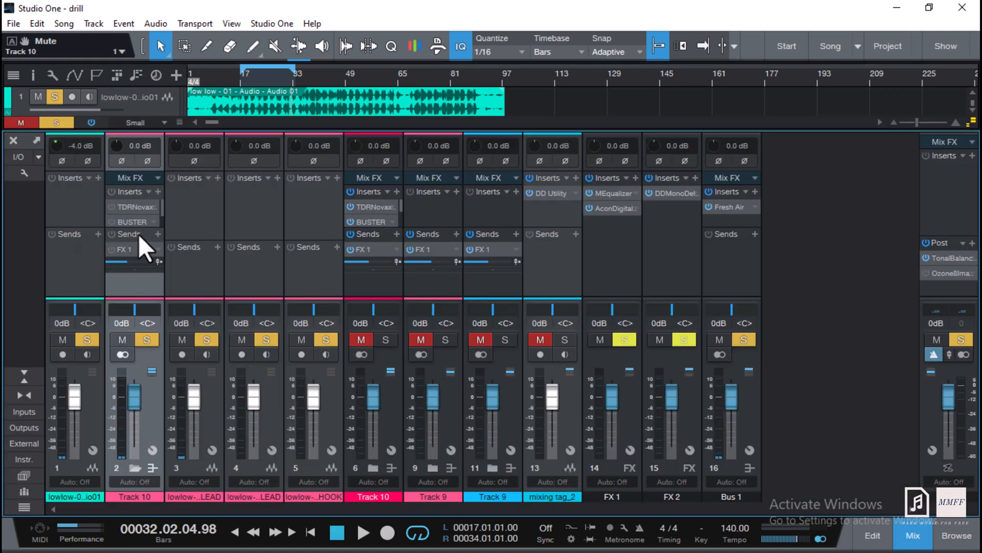
drag(143, 227, 149, 297)
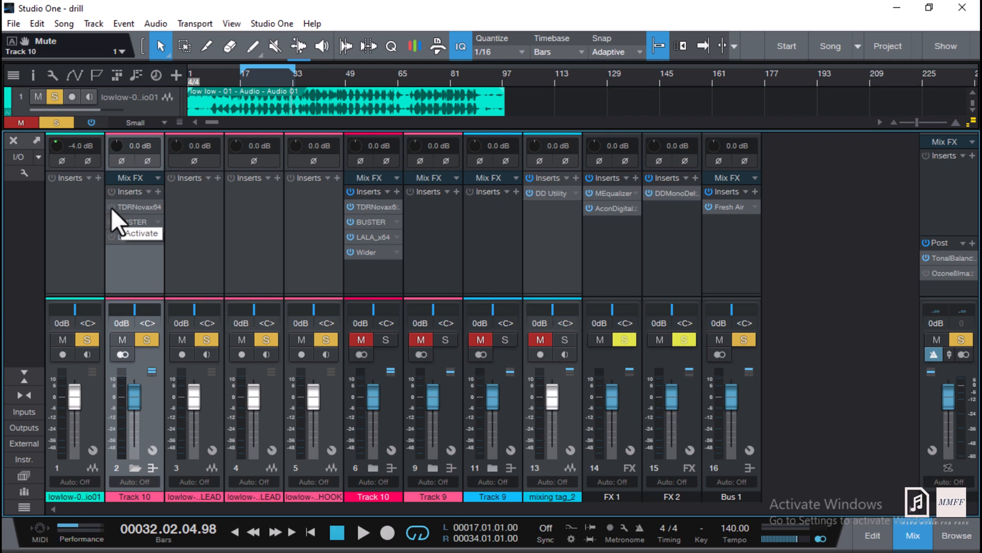
click(140, 209)
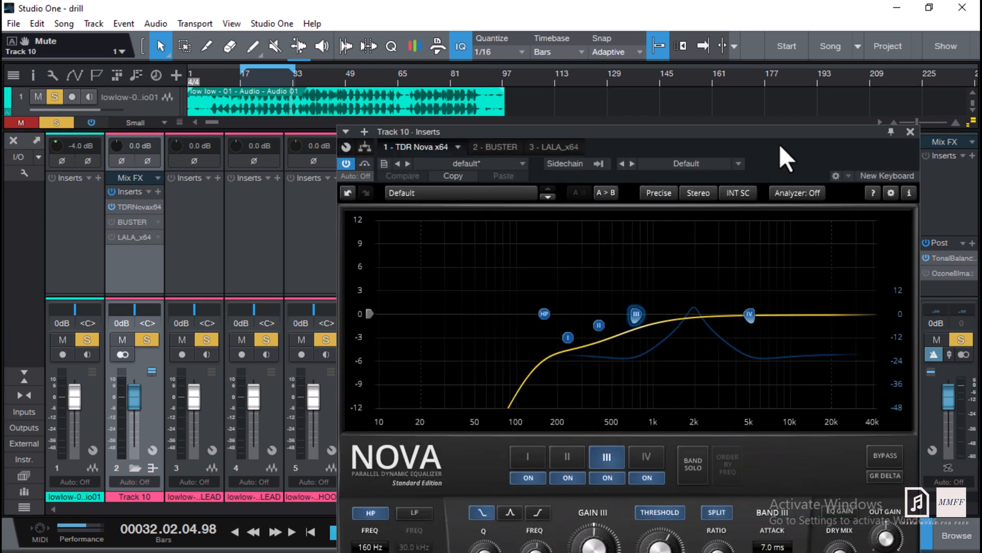
Select each of Nova's four EQ bands in turn to inspect their settings.
drag(781, 147, 697, 37)
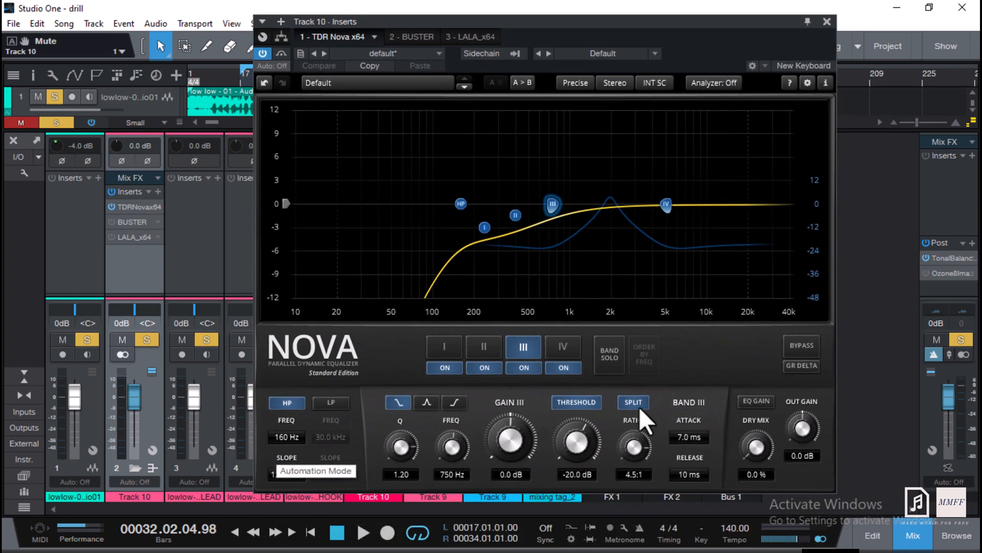
click(444, 348)
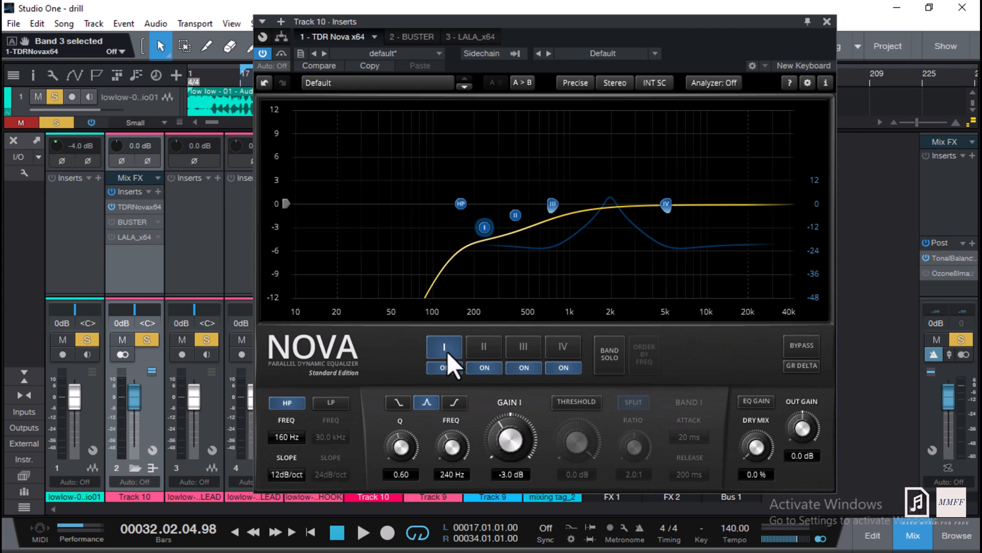
click(491, 352)
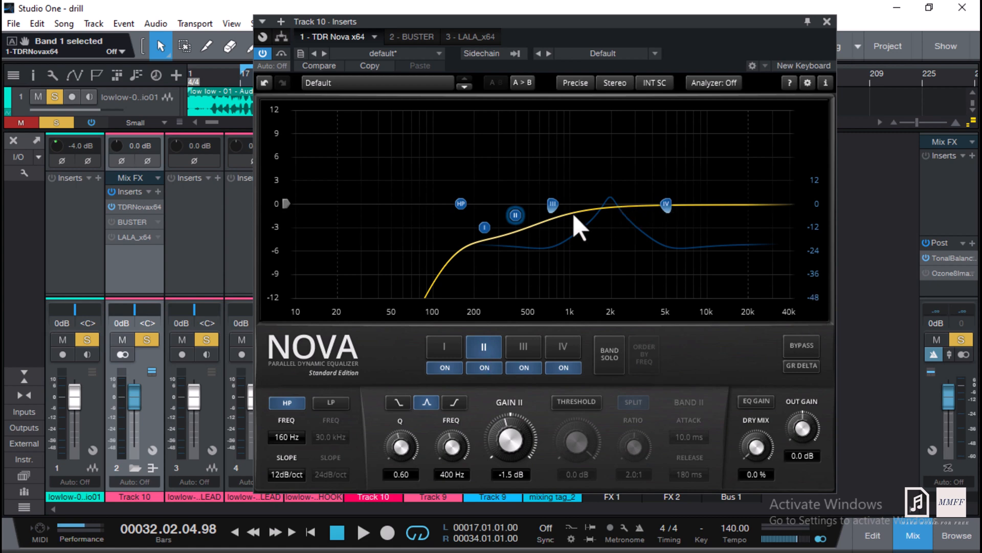
click(553, 205)
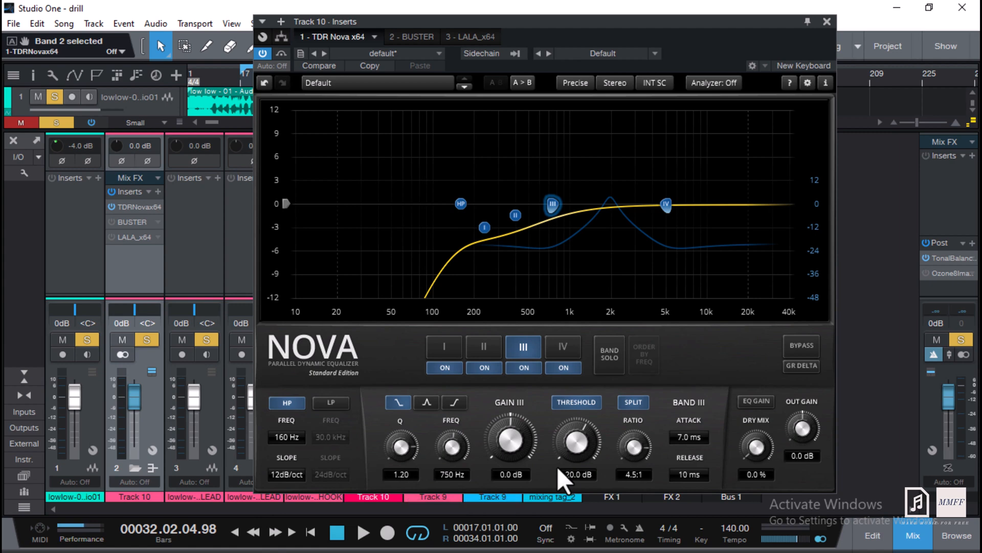
click(666, 204)
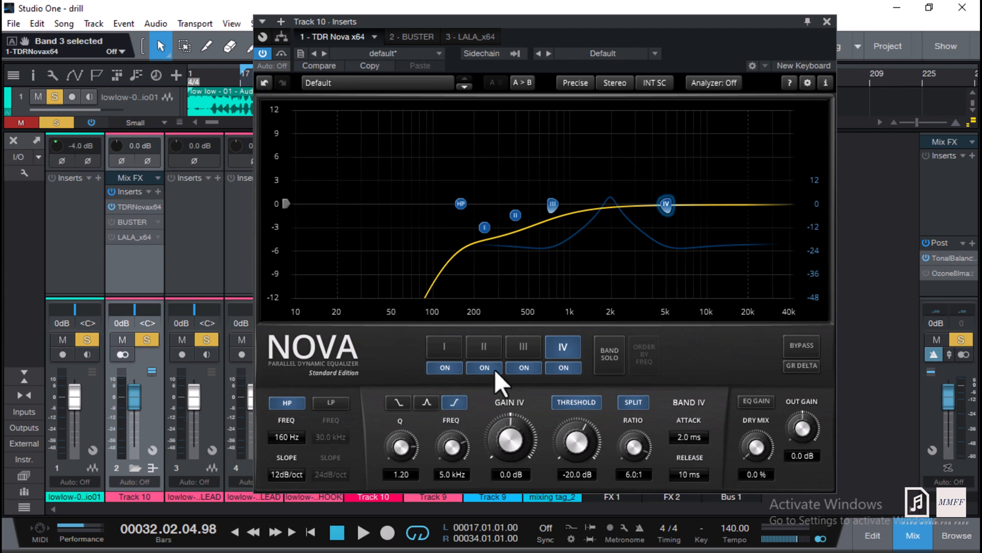
Play the song while toggling the Nova plug-in's bypass on and off to compare.
key(space)
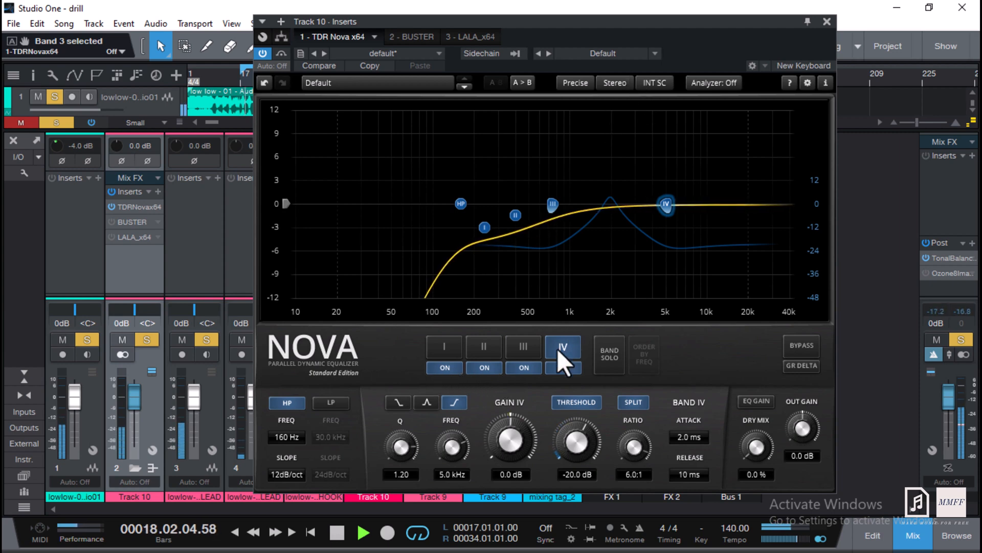
click(284, 51)
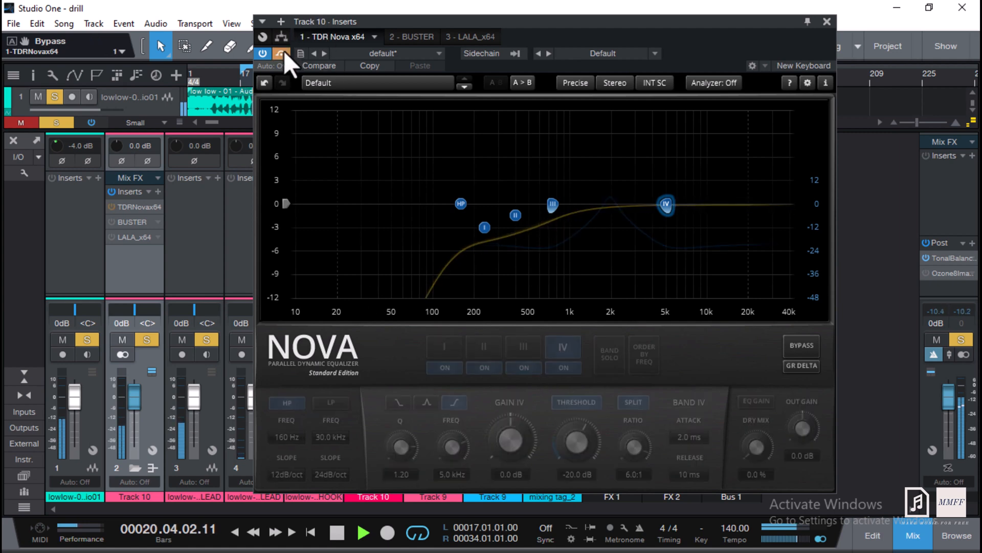
click(284, 51)
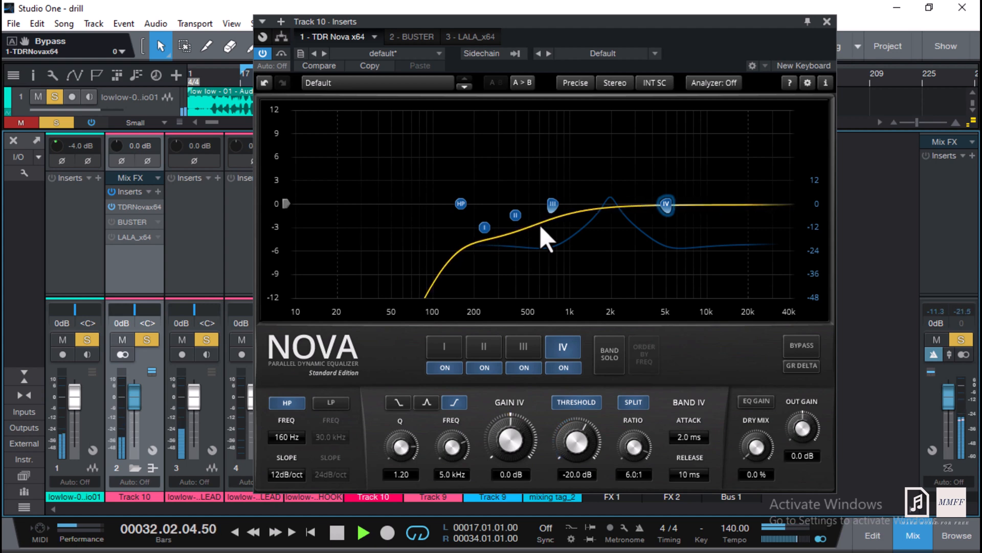
key(space)
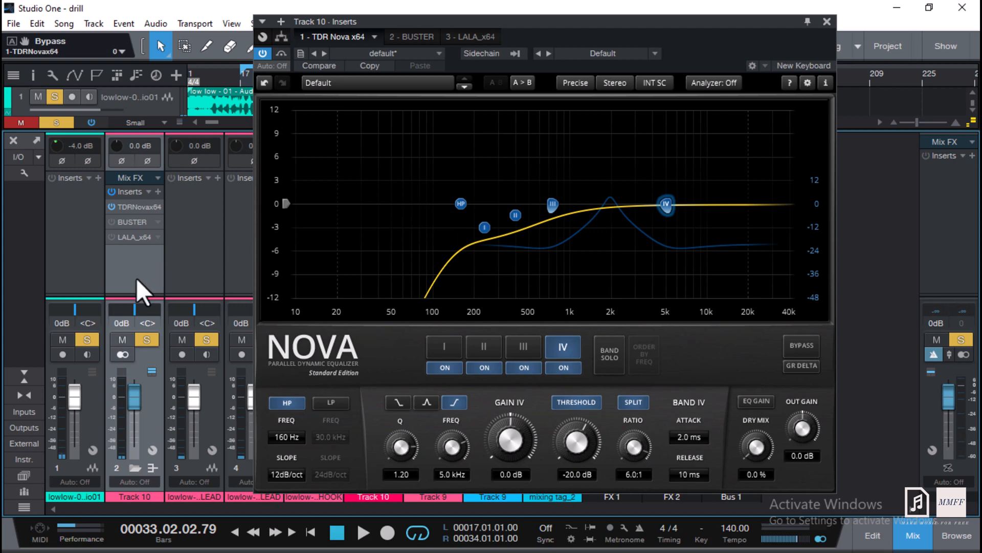
Switch off Nova bands II, III and I, leaving only band IV active.
click(478, 372)
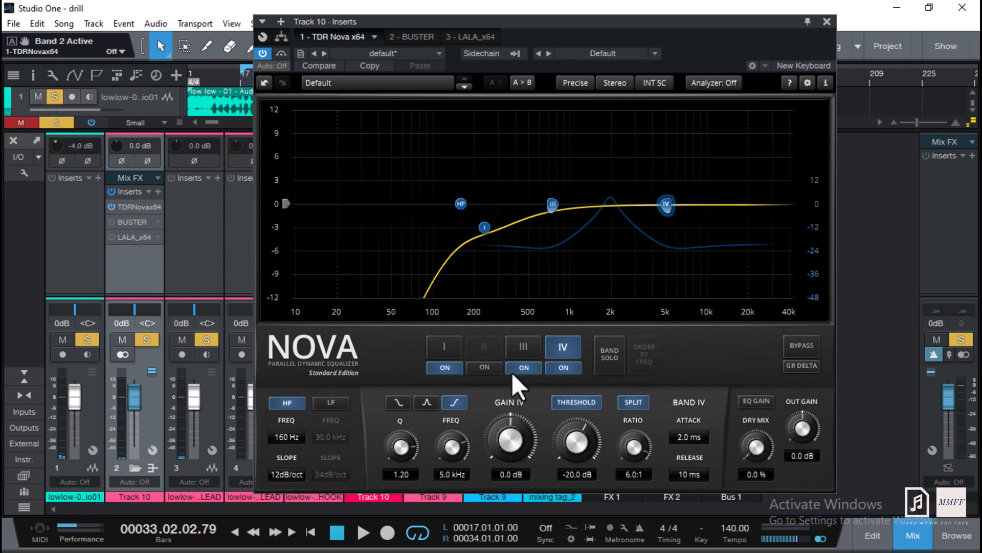
click(511, 372)
click(444, 367)
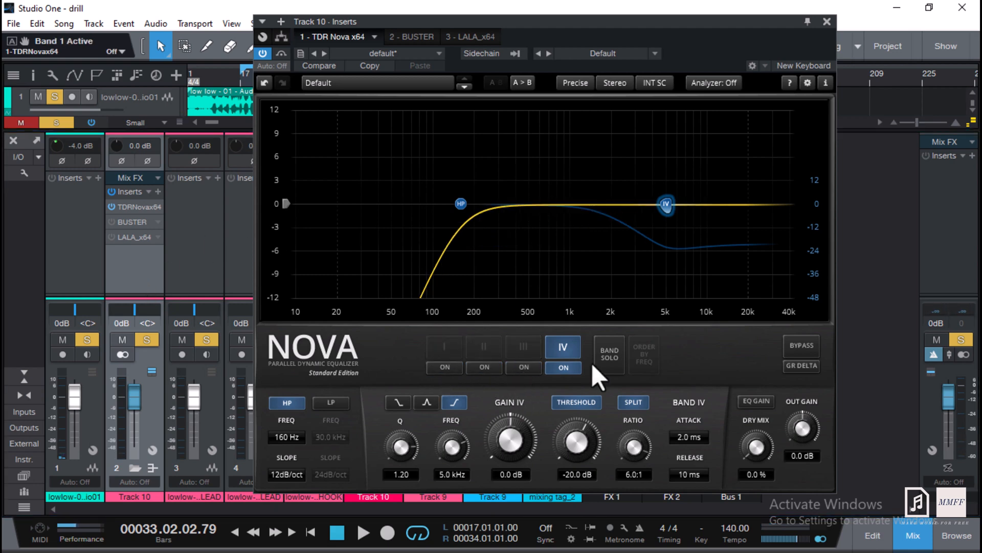
click(563, 368)
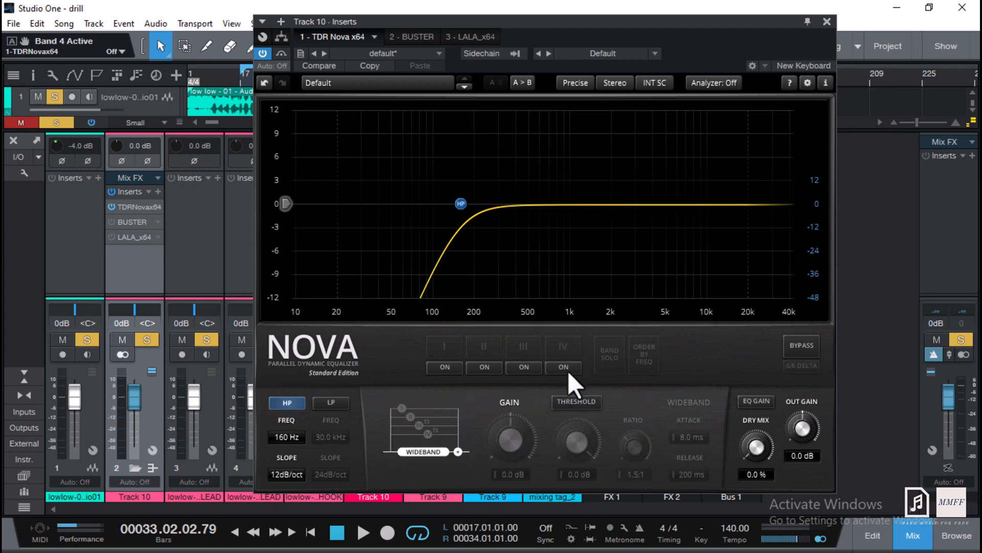
click(563, 368)
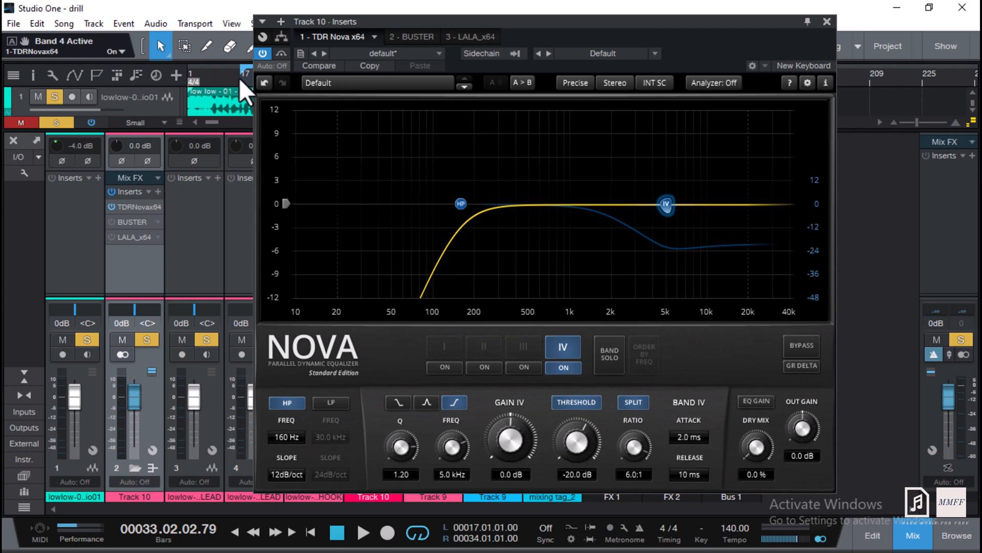
Start playback with the first track unsoloed and muted.
key(space)
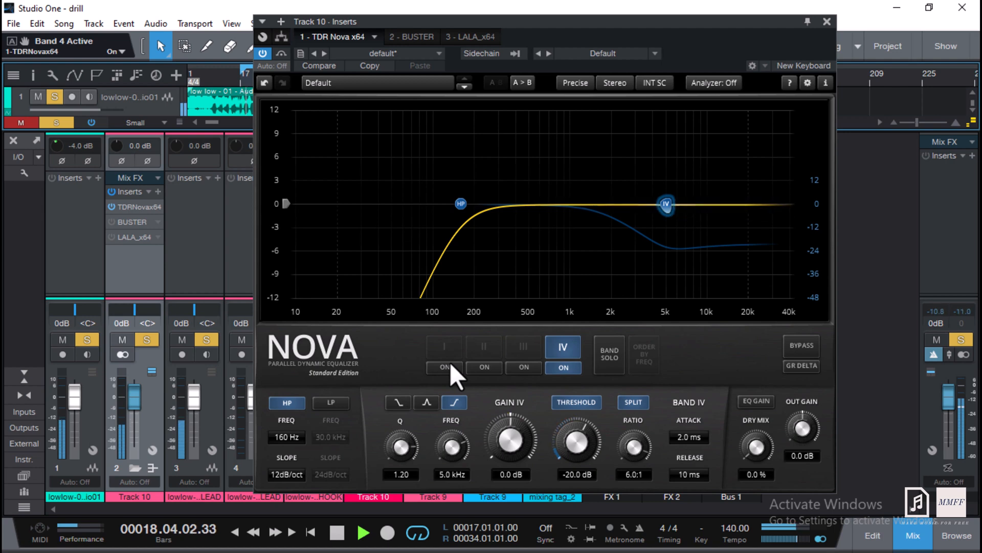
click(86, 339)
click(63, 339)
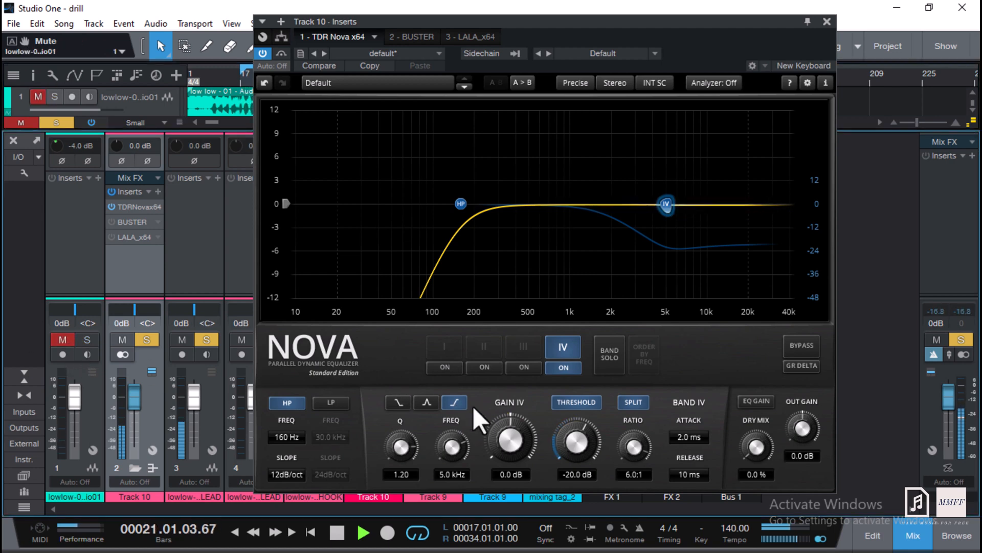
Toggle Nova's high-pass filter off and on, and switch bands I, II and III back on.
click(273, 403)
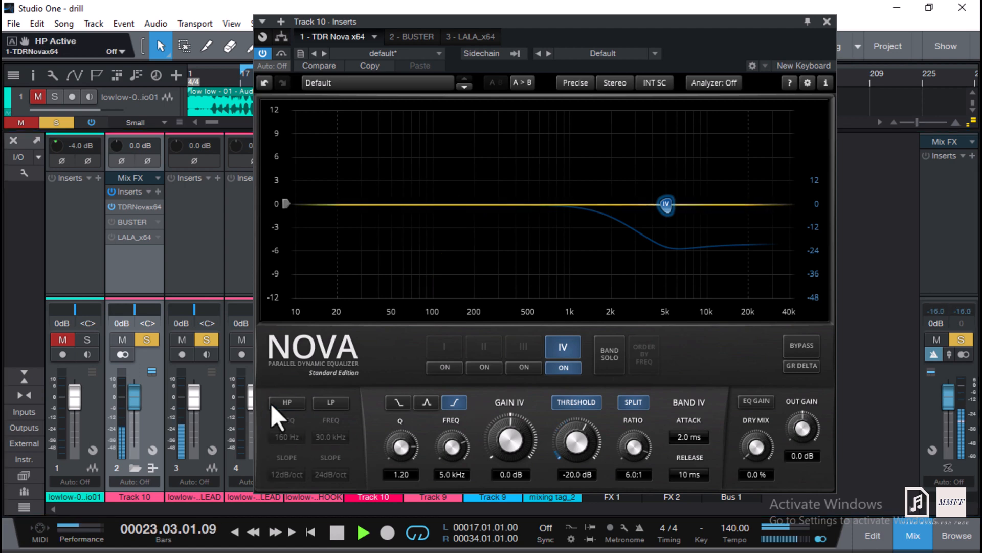
click(271, 403)
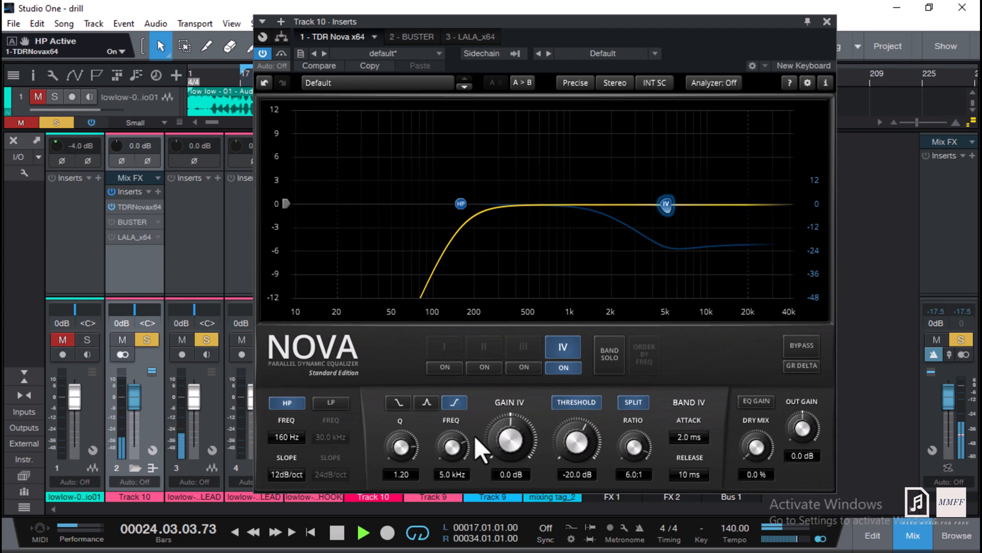
click(435, 365)
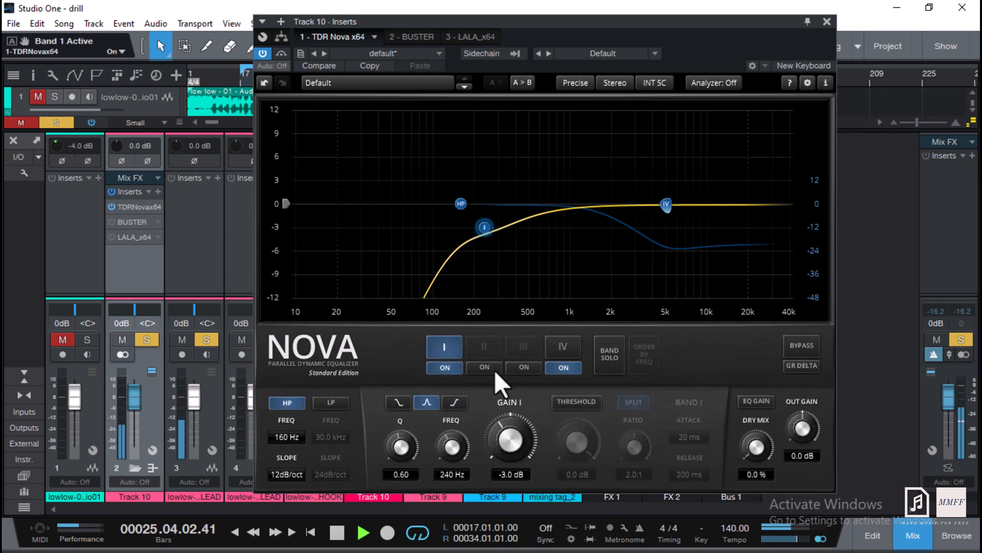
click(487, 367)
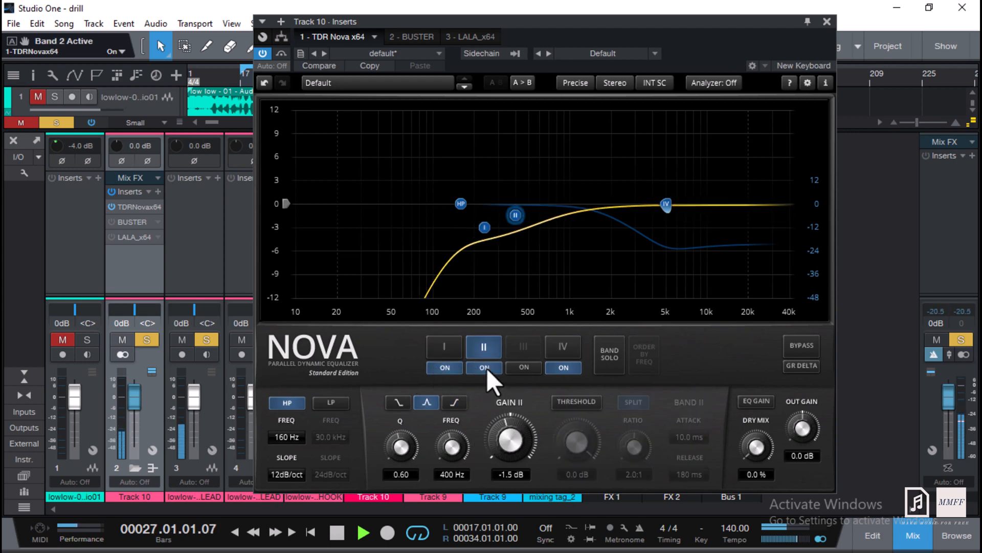
click(514, 366)
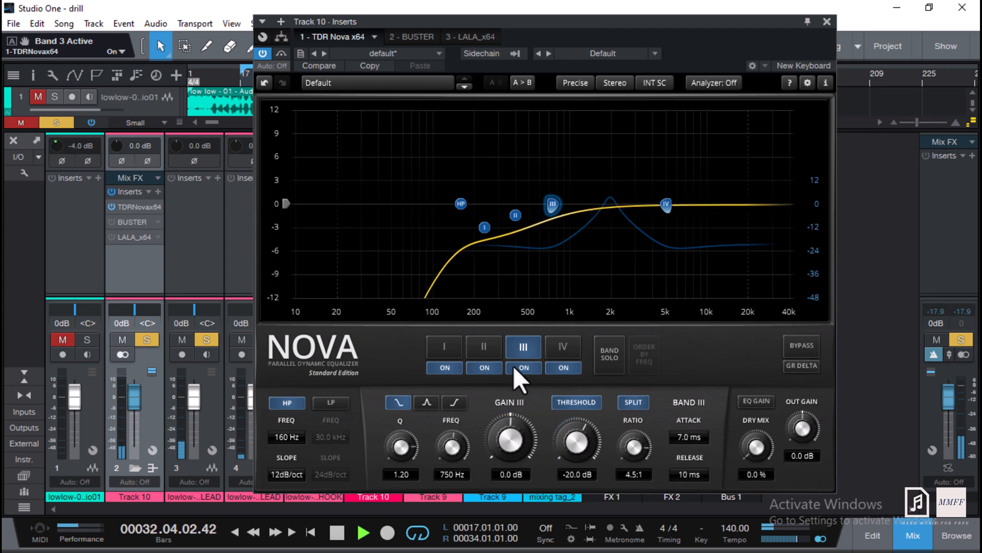
Stop playback and close the Nova plug-in window.
key(space)
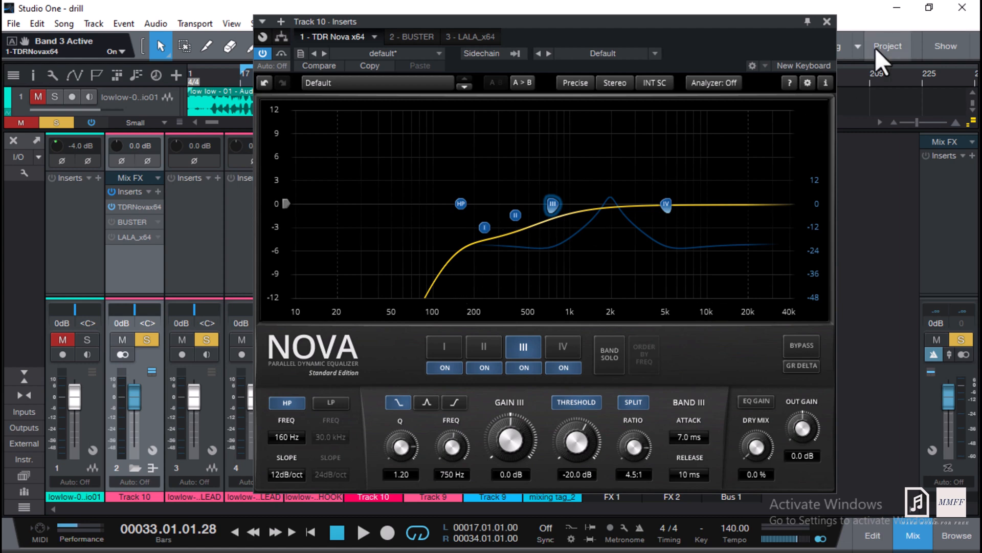
click(823, 22)
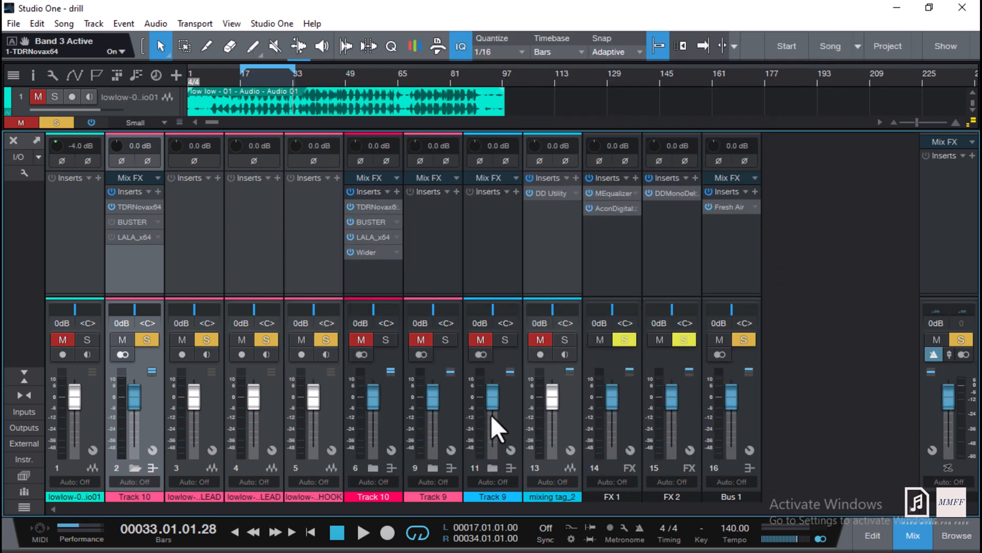
Open Track 10's BUSTER compressor plug-in and move the playhead to bar 16 in the arrangement.
click(111, 222)
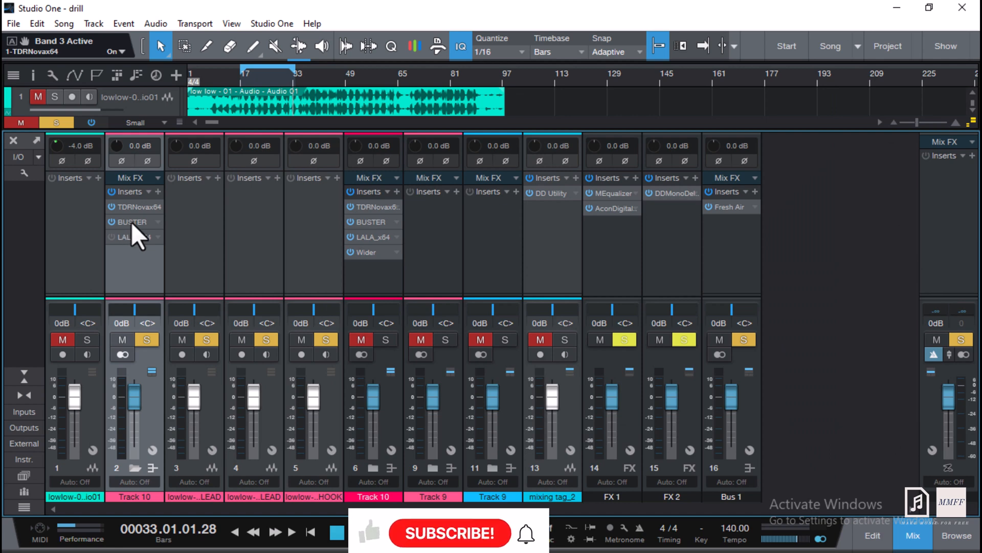
double_click(131, 222)
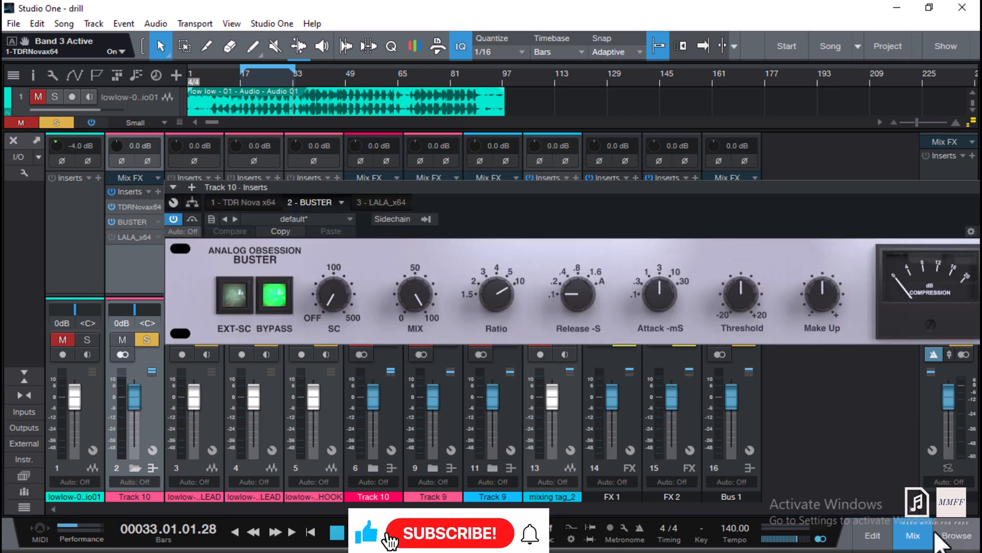
click(914, 536)
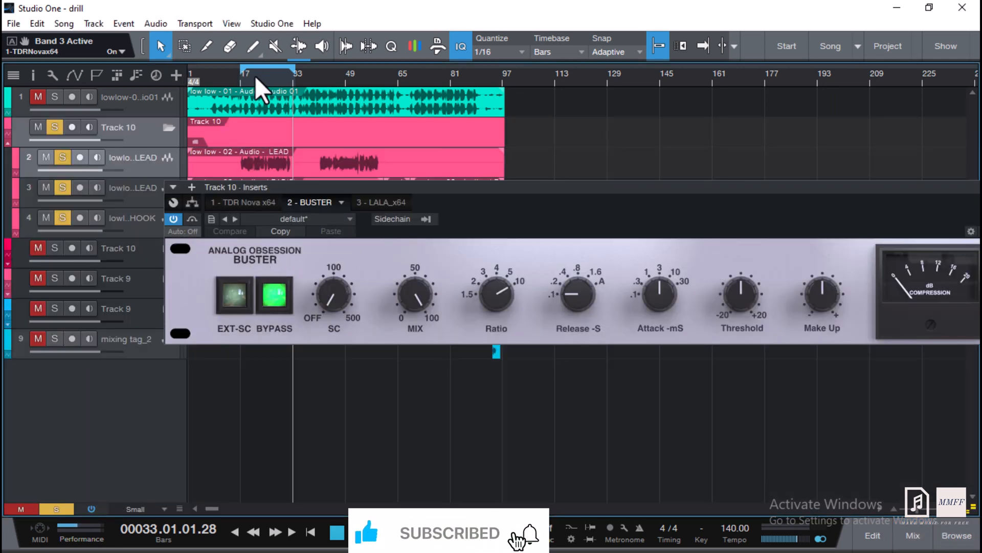
click(238, 79)
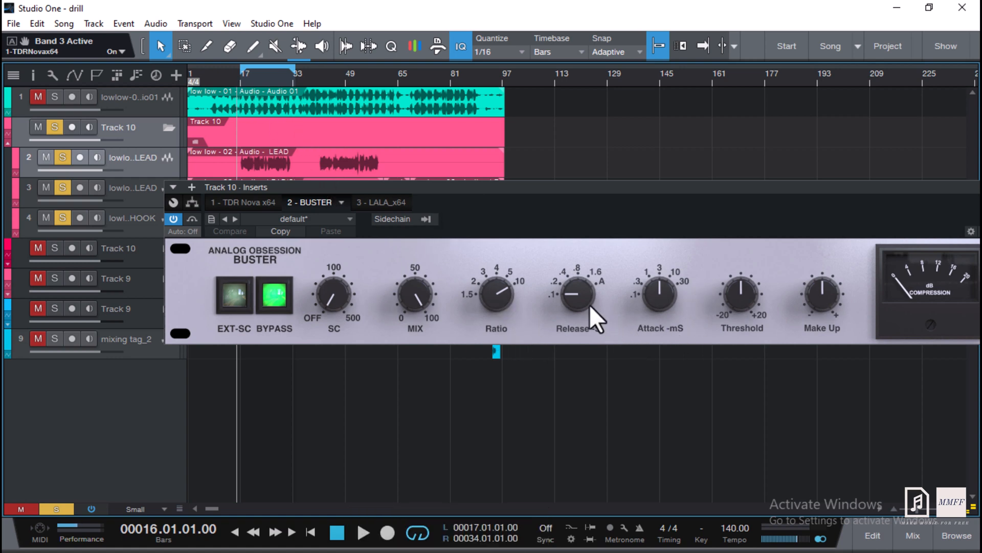
Select BUSTER's attack control, reposition the plug-in window, and audition the compressed track with a short playback.
click(663, 296)
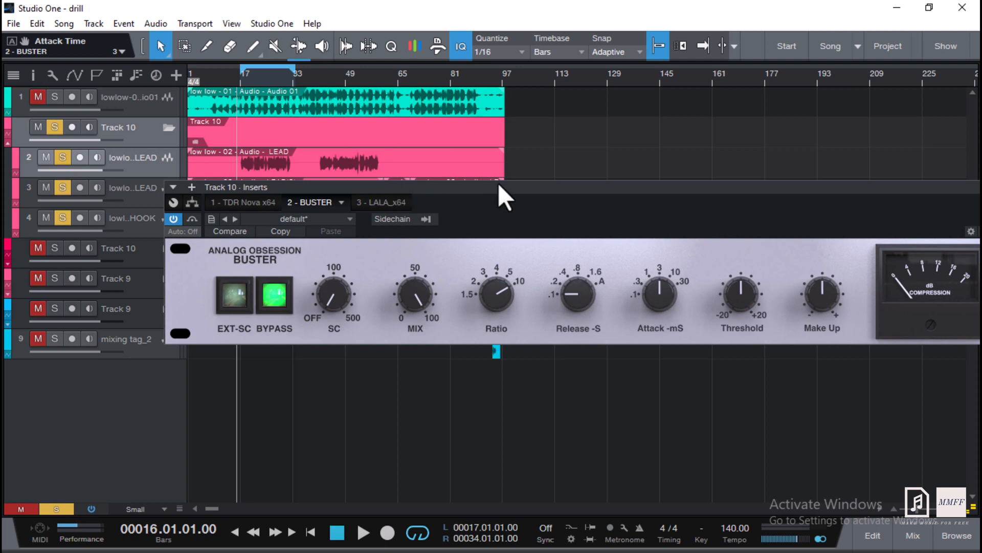
drag(499, 185, 440, 202)
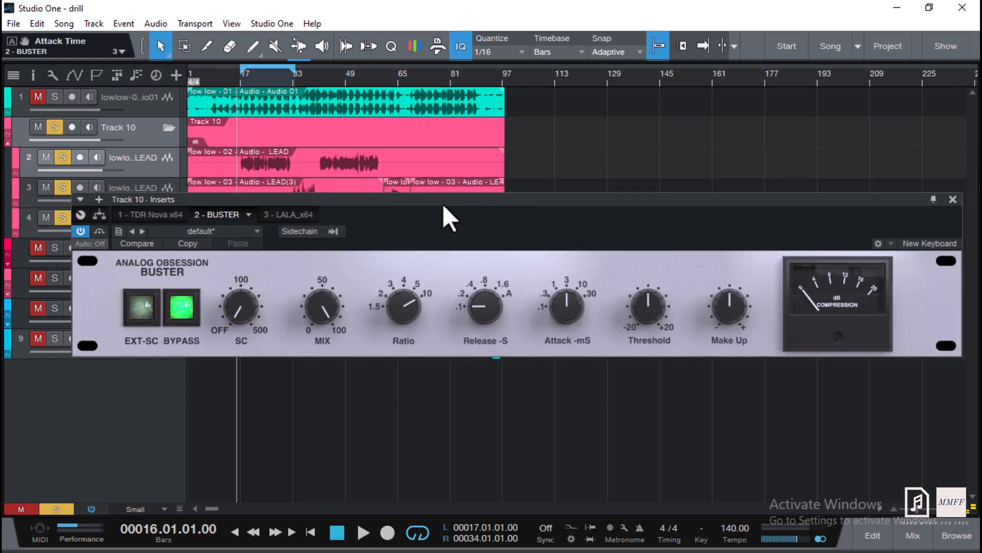
key(space)
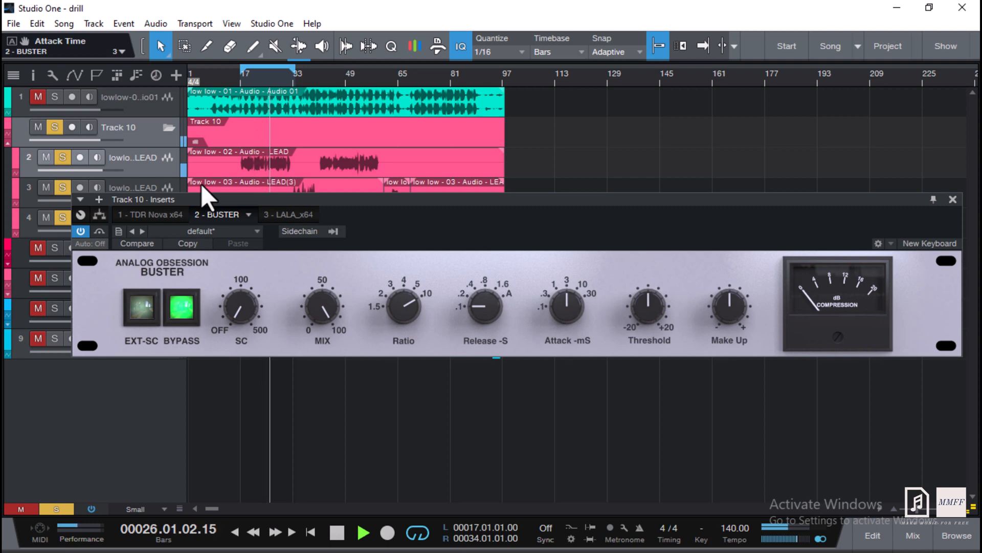
key(space)
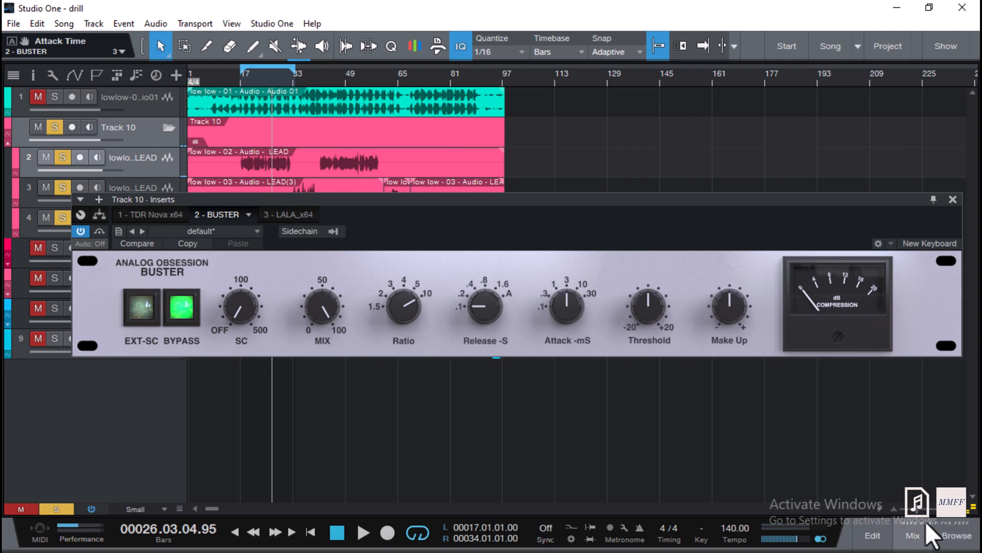
Close the BUSTER plug-in window and switch to the Mix console.
click(916, 538)
click(919, 535)
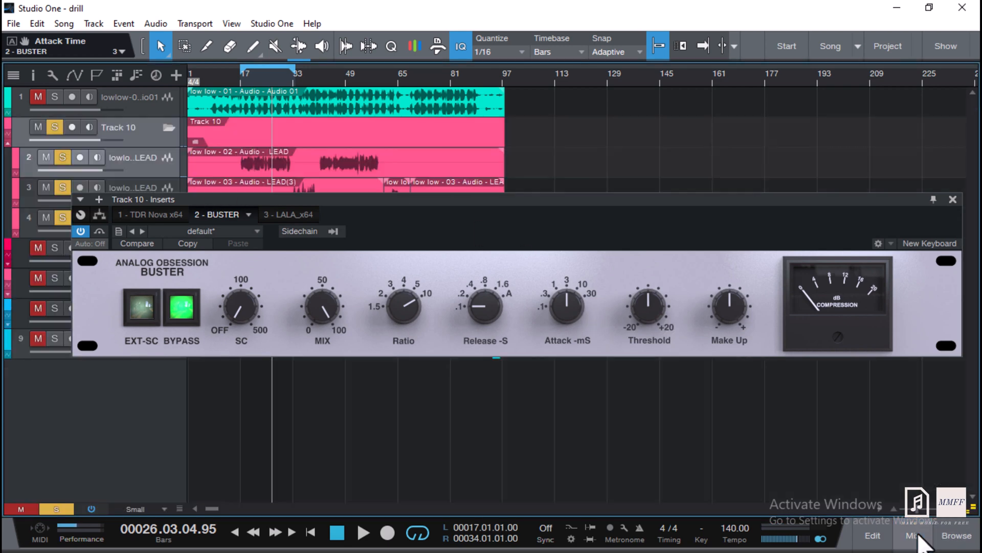
click(953, 199)
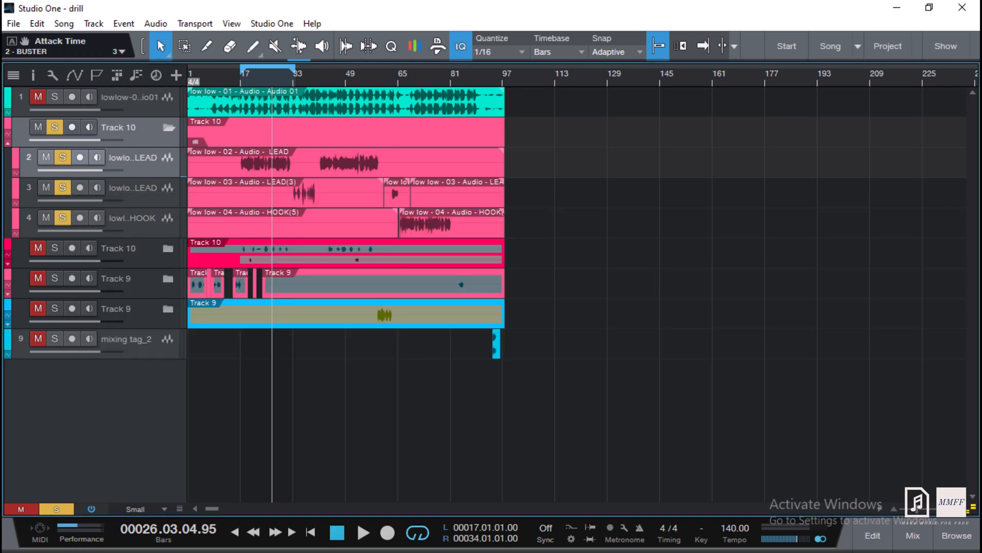
click(911, 537)
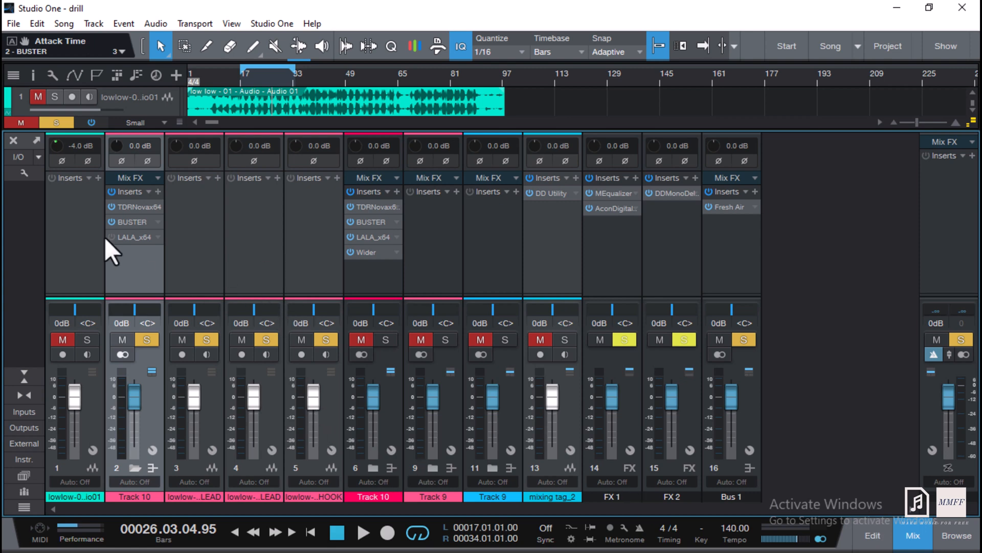
Open Track 10's LALA leveling amplifier insert to inspect it, then close its window.
click(145, 238)
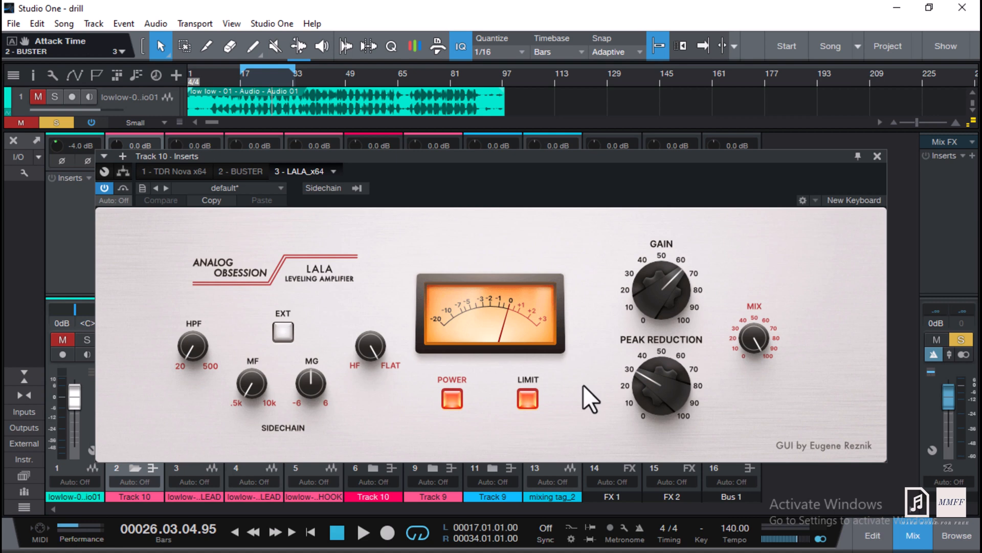
click(913, 536)
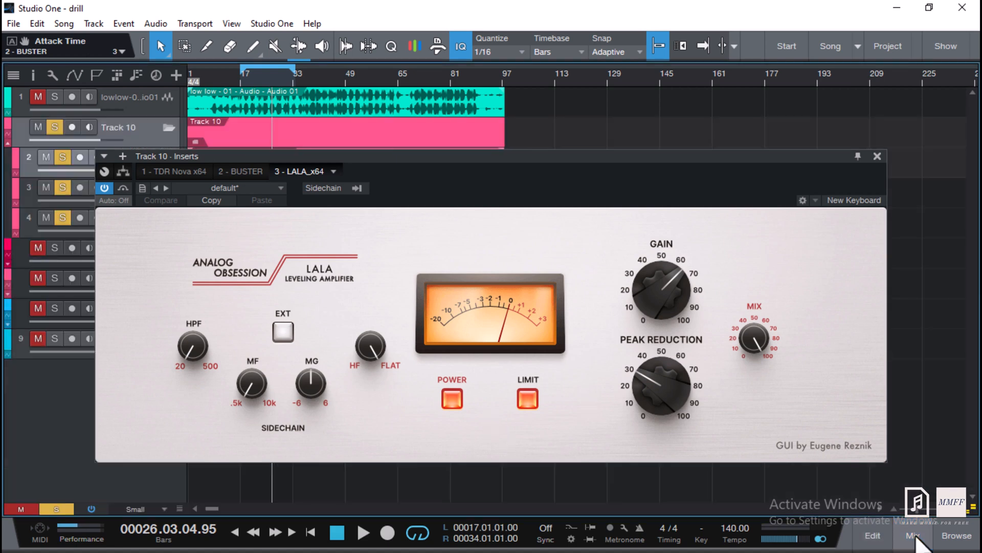
click(914, 536)
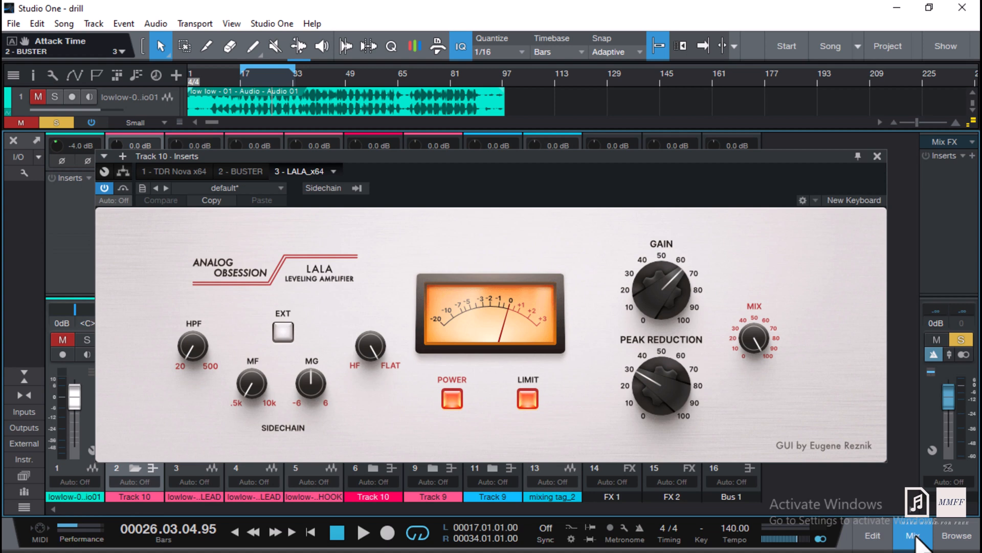
click(876, 156)
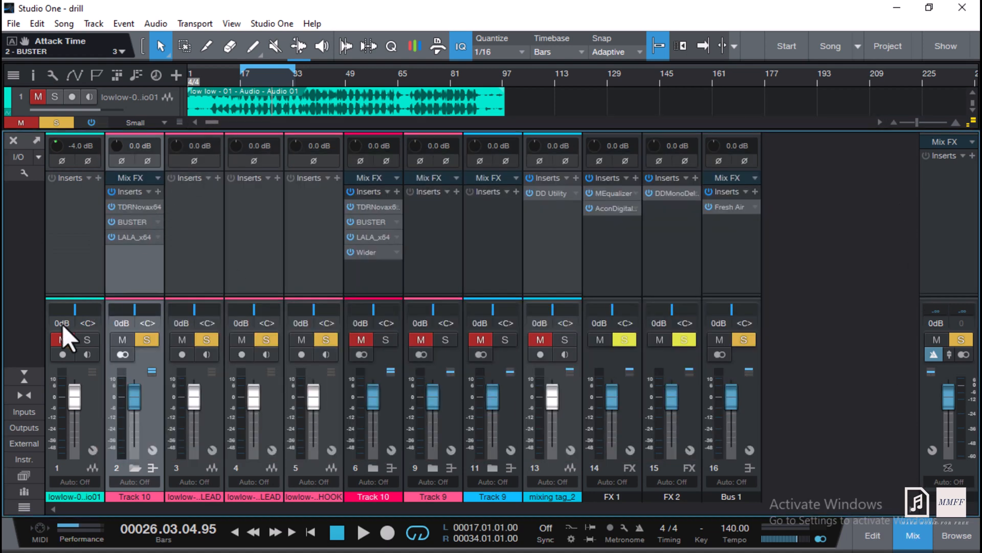
Unmute the first track and play the song briefly.
click(61, 339)
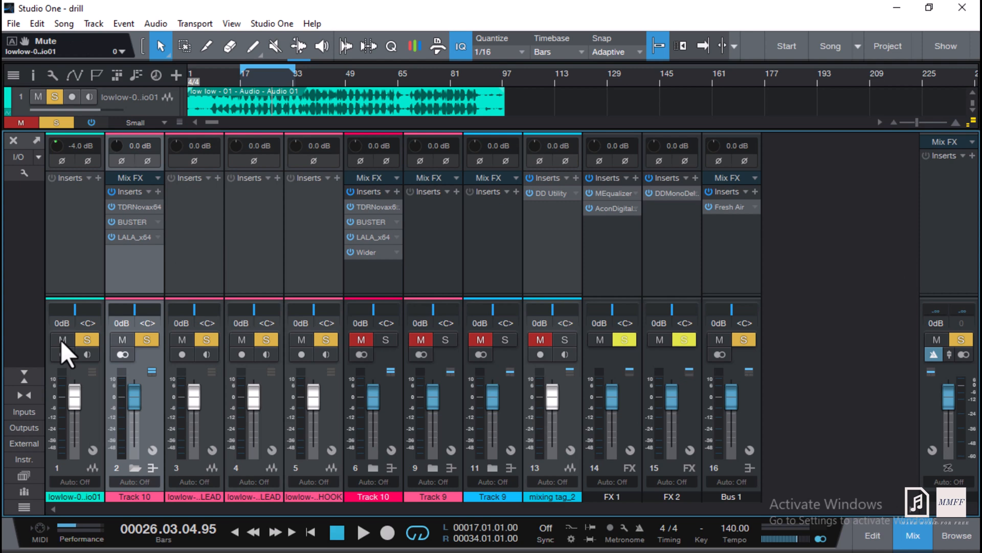
key(space)
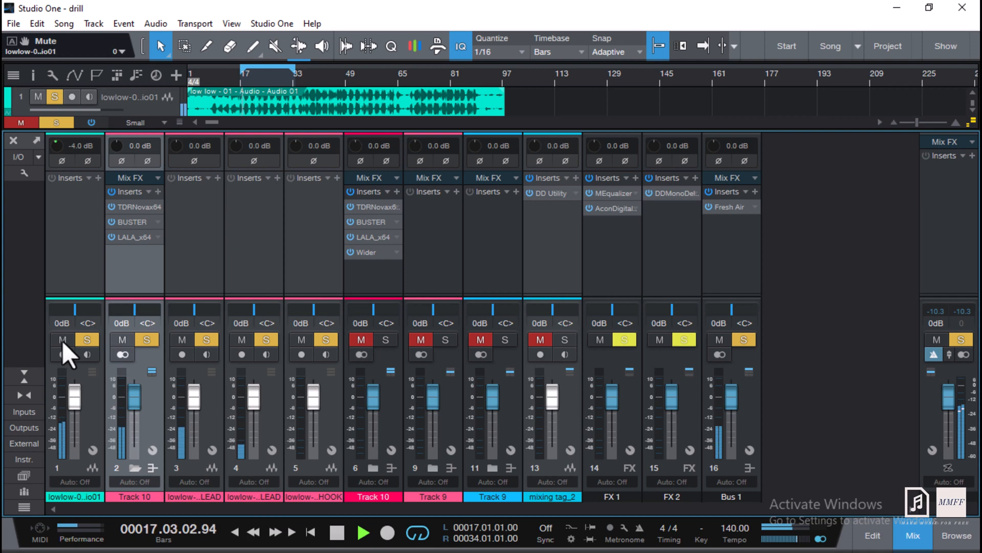
key(space)
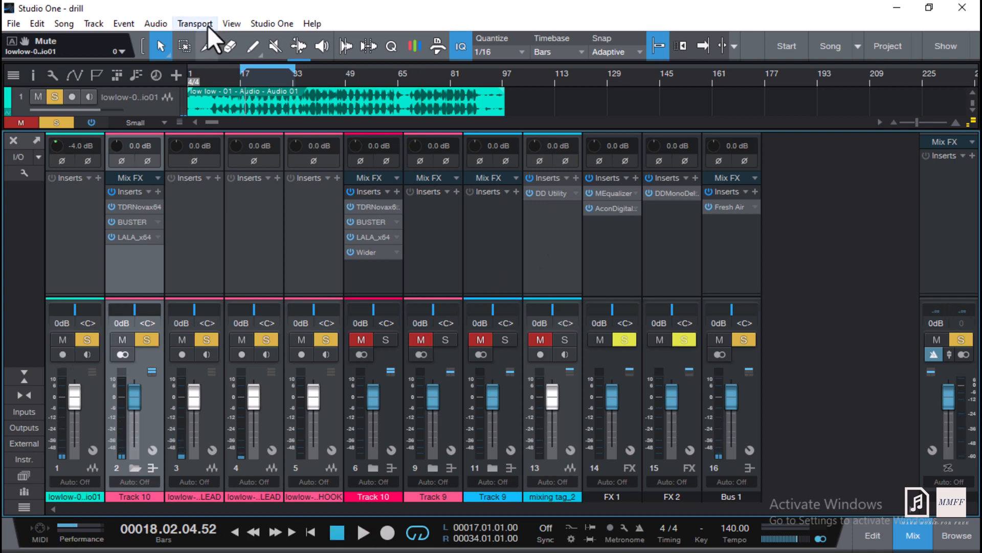
Play the song from around bar 15 and listen to the full mix before stopping.
click(234, 81)
key(space)
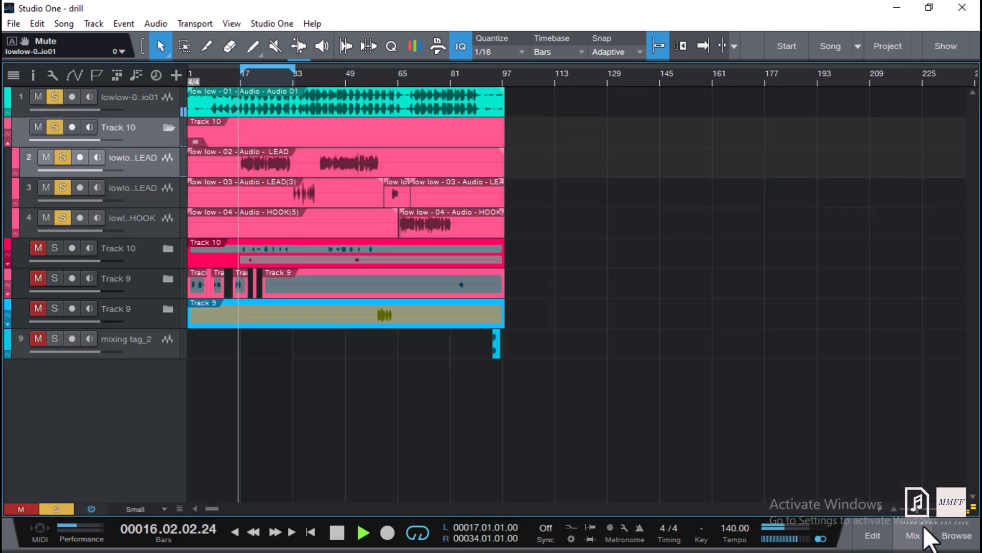
click(928, 536)
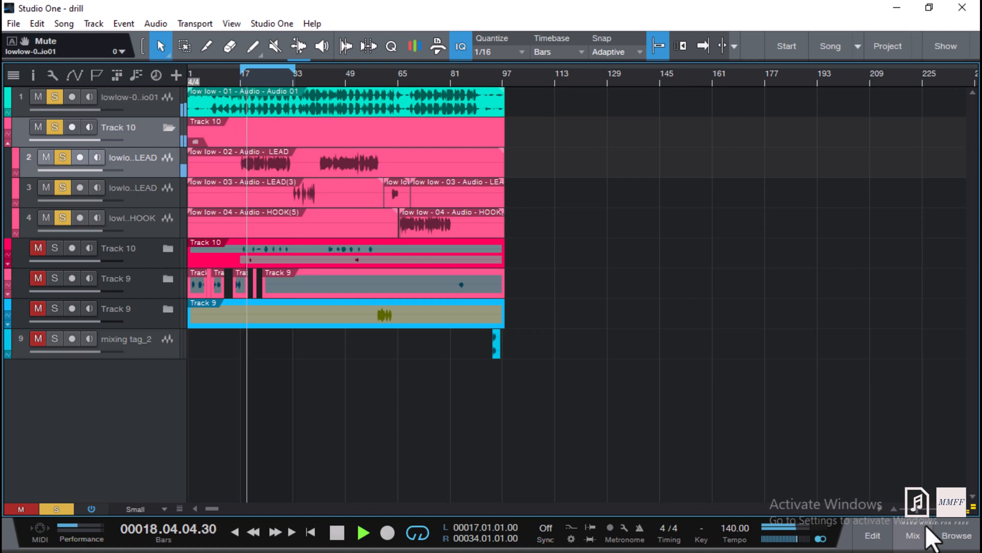
click(928, 531)
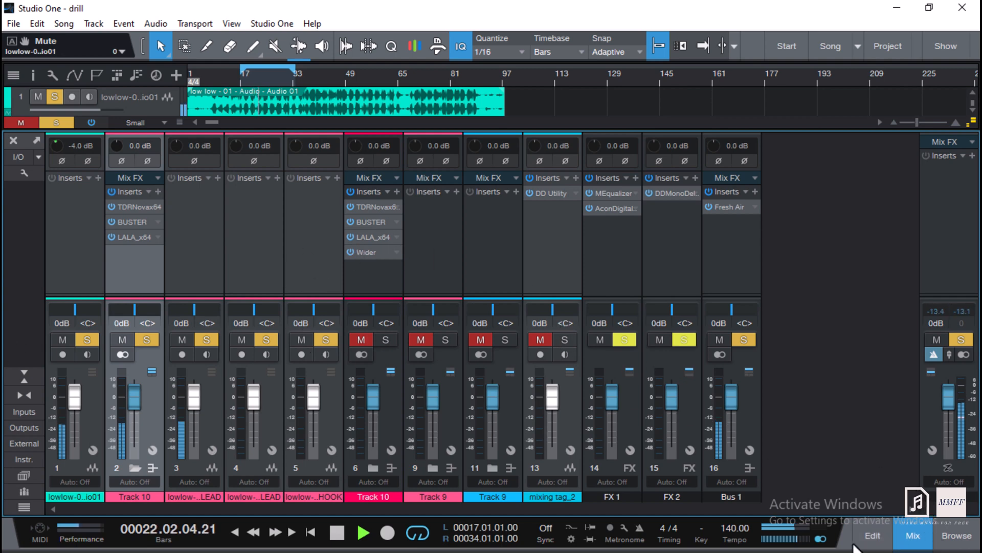
click(821, 538)
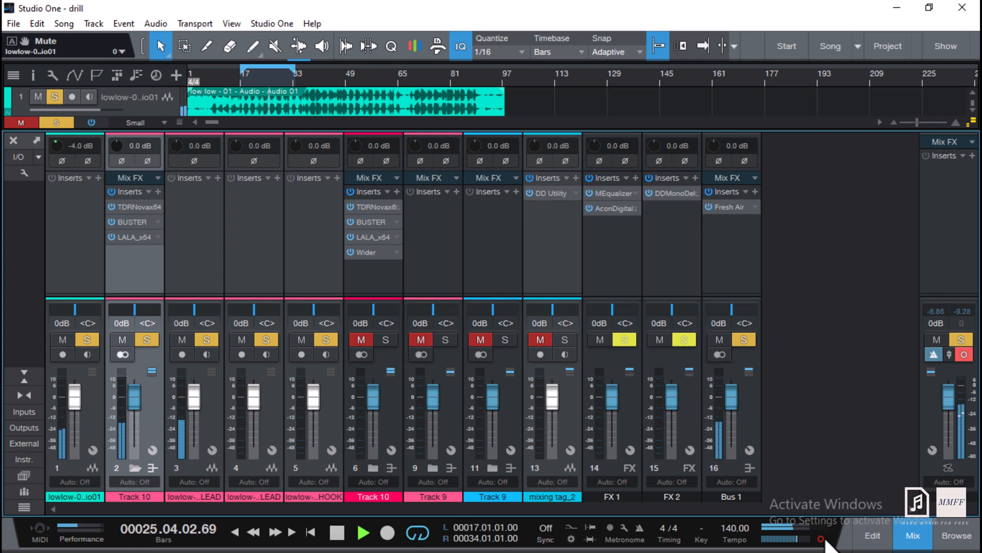
click(822, 538)
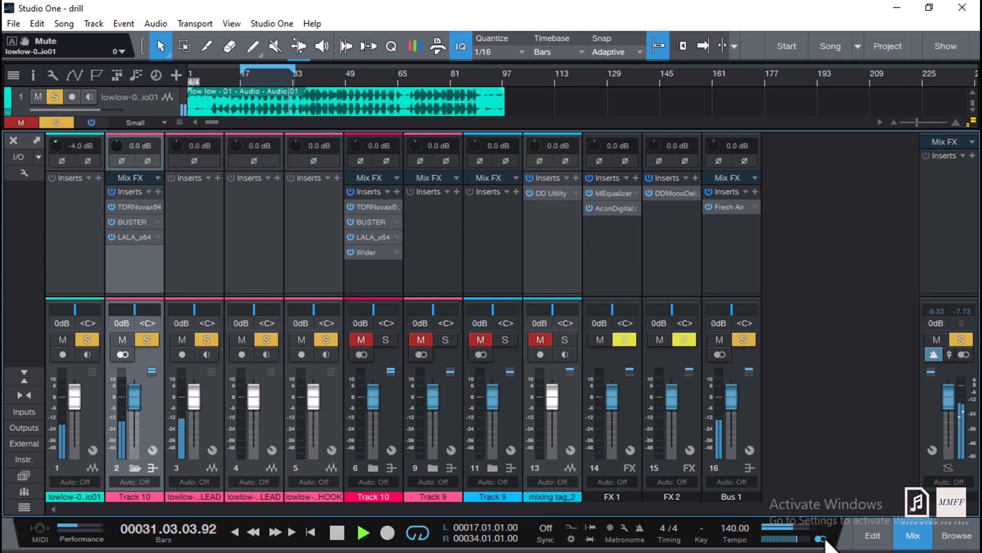
key(space)
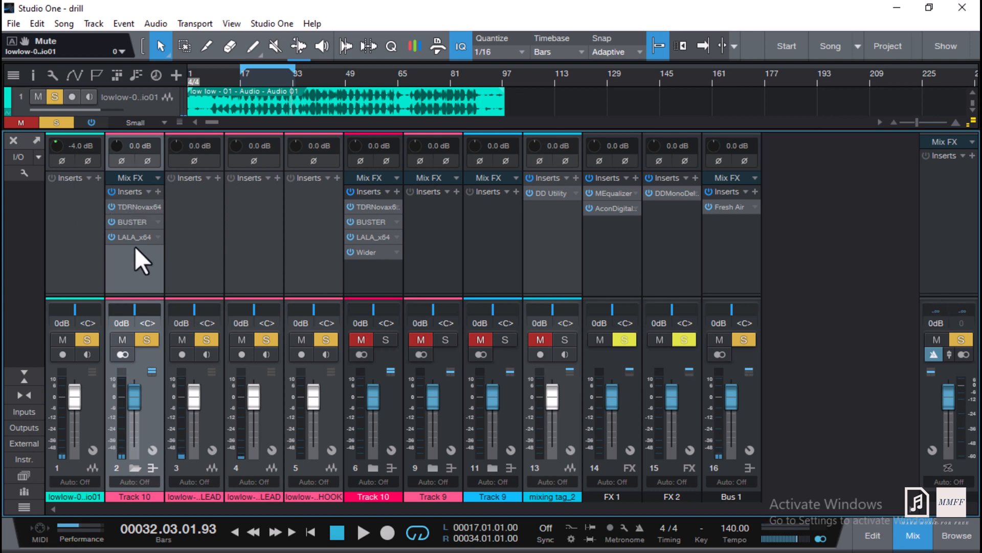
Open Bus 1's Fresh Air plug-in to inspect it and close it again.
click(741, 208)
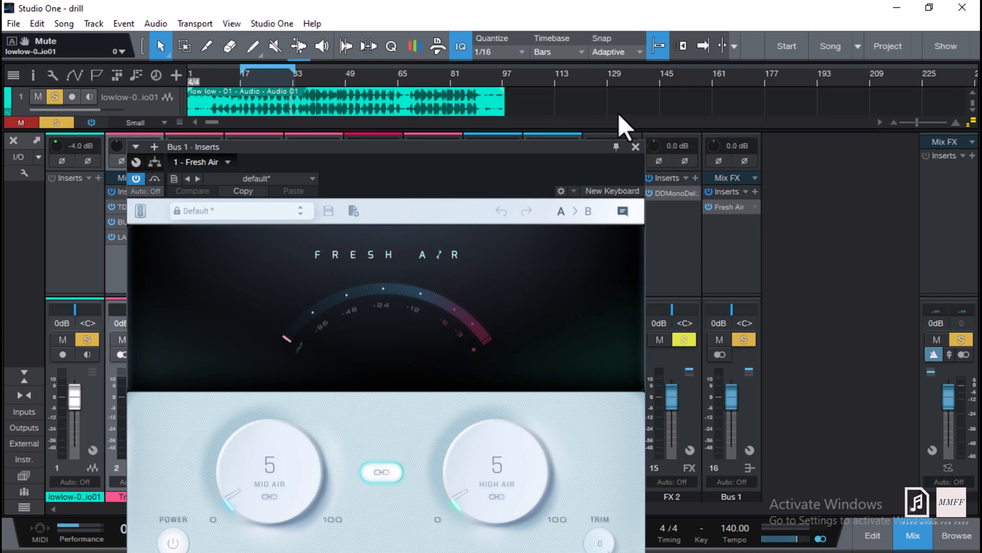
click(635, 147)
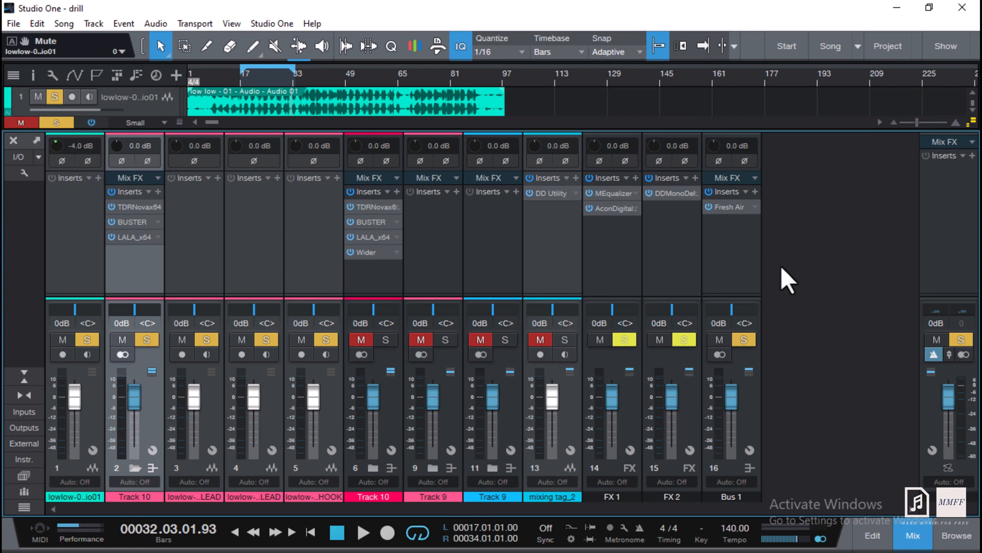
click(722, 211)
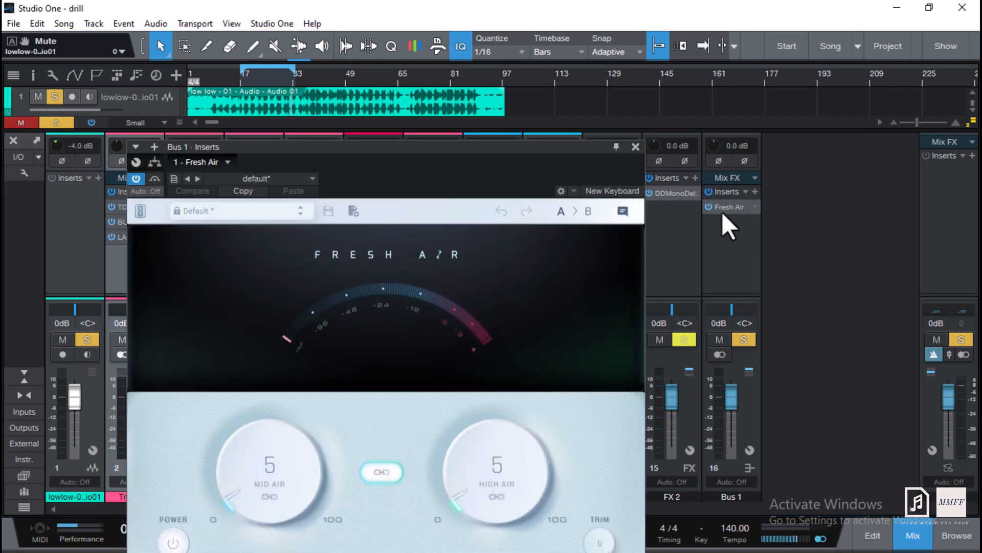
click(636, 147)
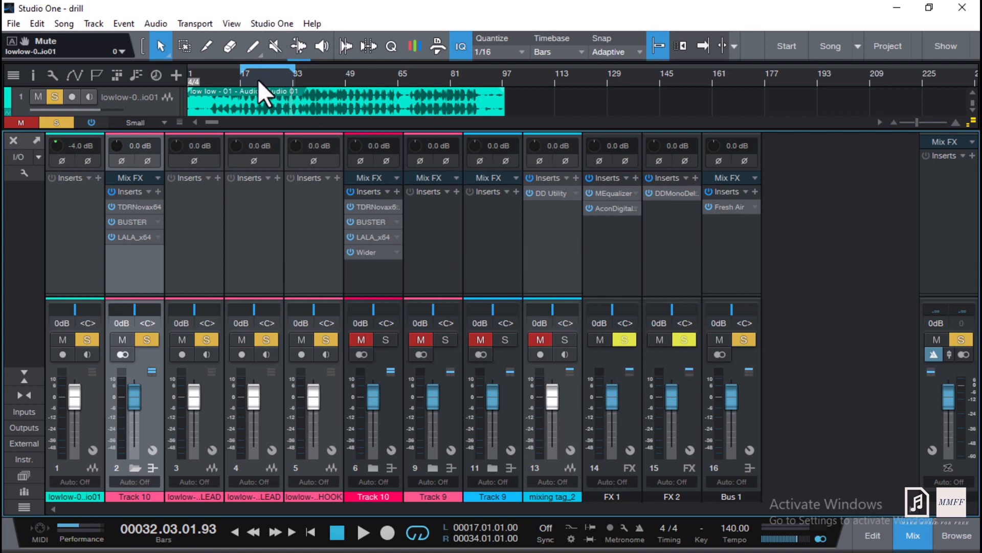
Play from bar 17 while bypassing and re-enabling all of Track 10's inserts to compare.
click(238, 78)
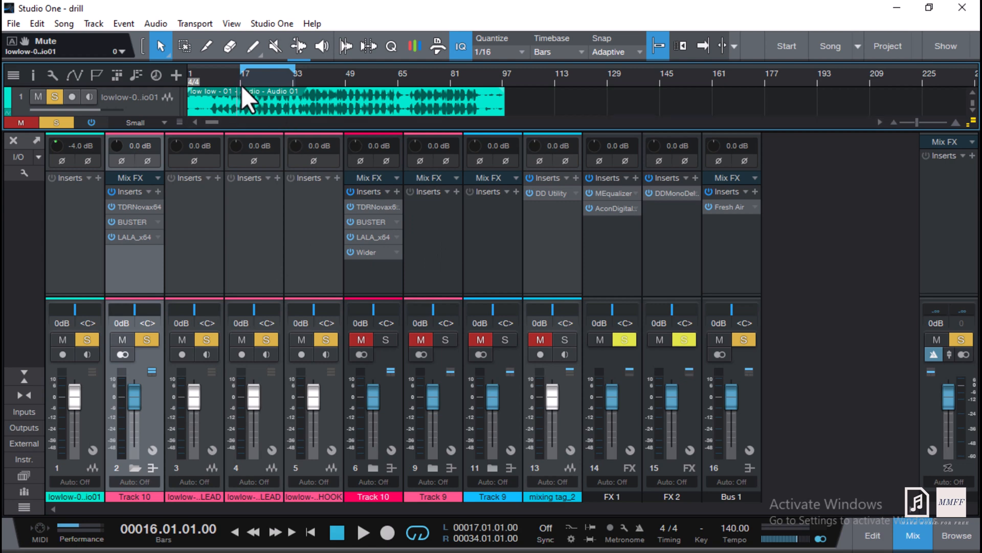
click(244, 82)
mouse_move(150, 294)
mouse_down()
mouse_move(149, 248)
mouse_move(163, 295)
mouse_up()
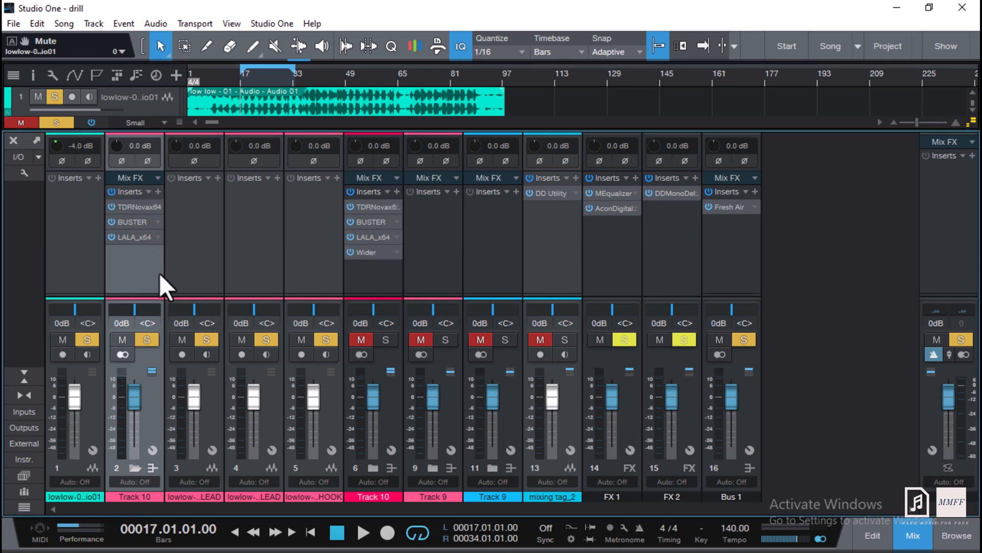
click(111, 191)
key(space)
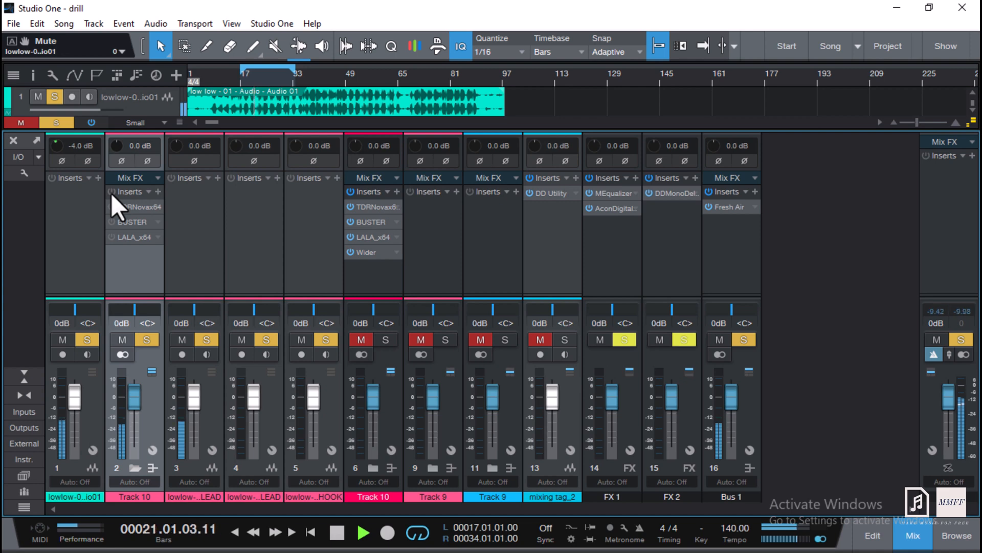
click(111, 192)
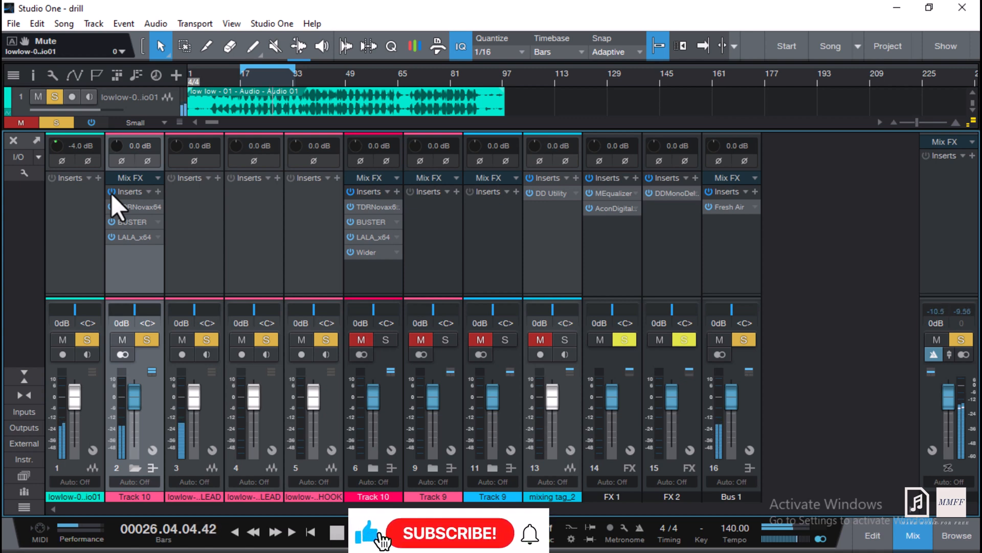
key(space)
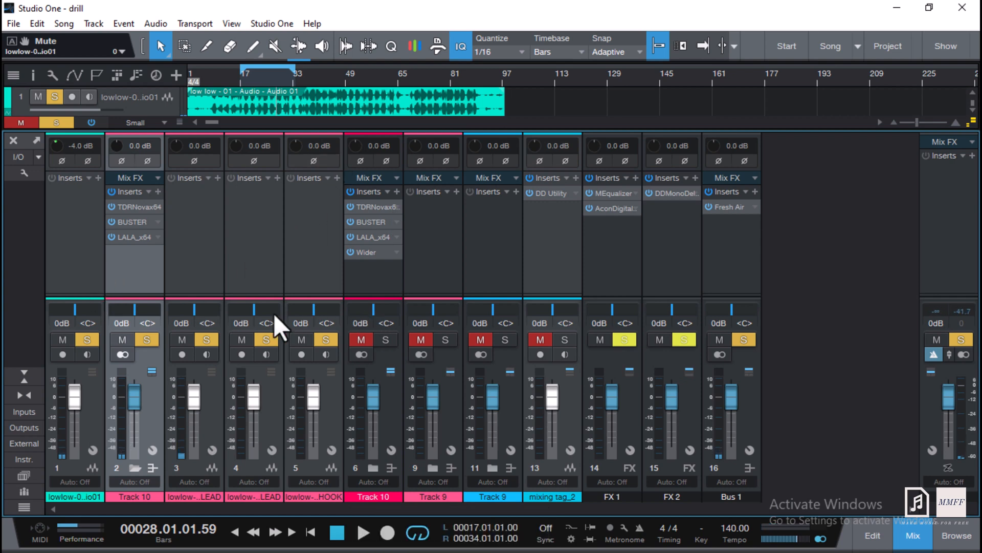
Reveal the channel sends and inspect the Verberate Basic 2 reverb on the FX 1 channel fed by Track 10.
drag(143, 296, 158, 201)
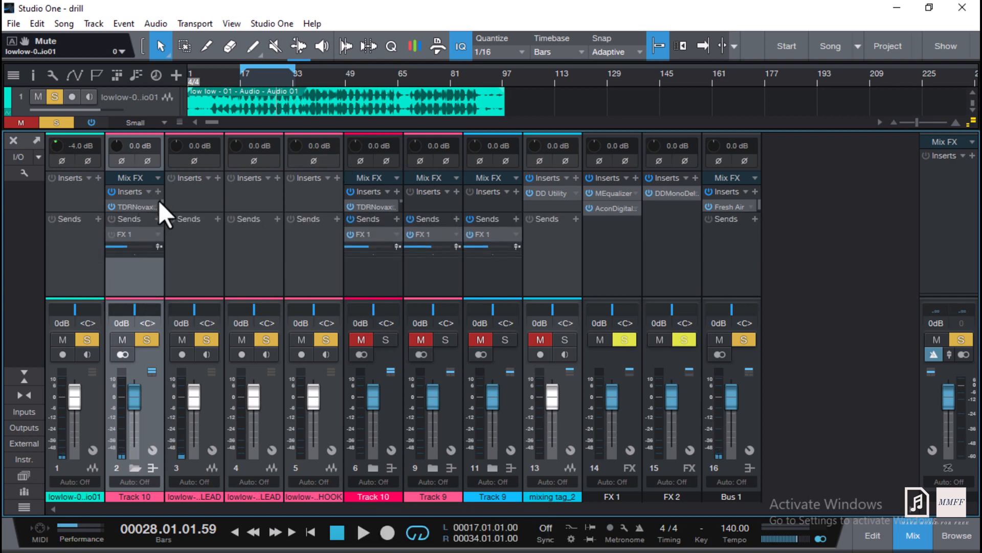
click(131, 238)
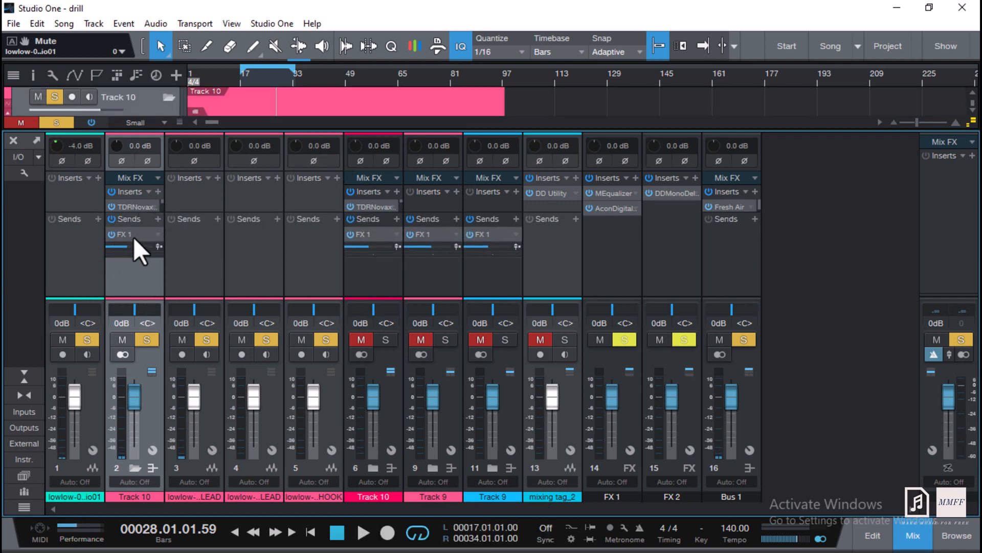
click(615, 210)
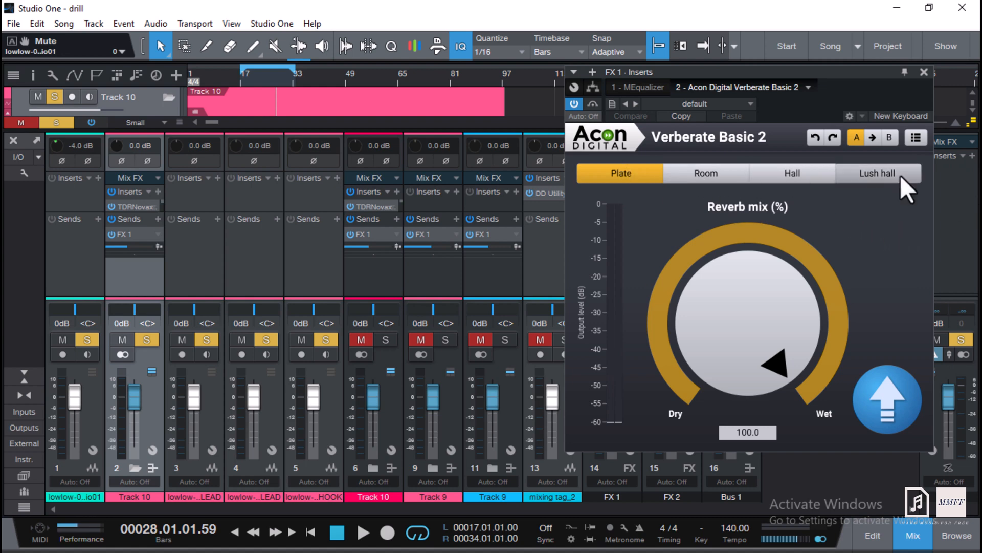
click(924, 72)
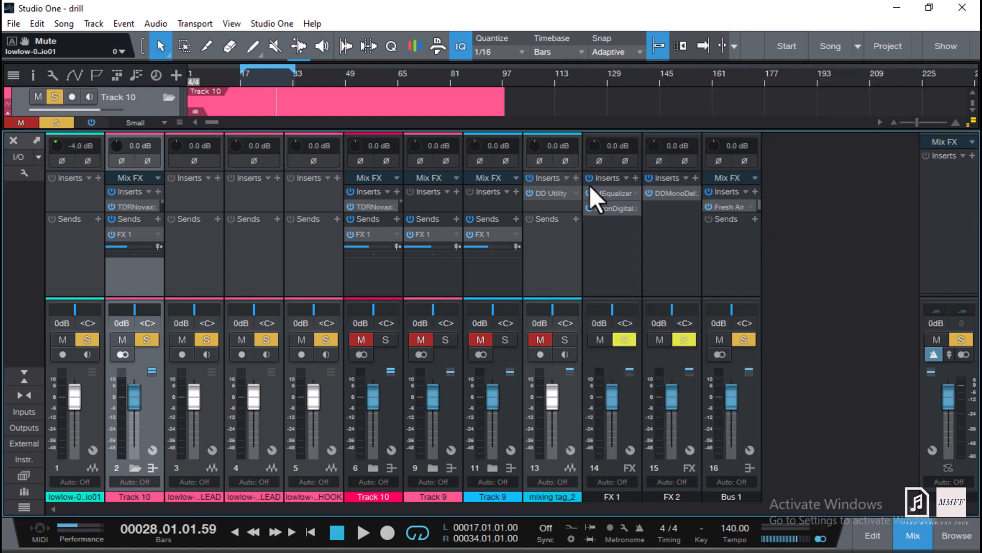
Open FX 1's MEqualizer and dismiss its Band 1 settings panel.
click(604, 193)
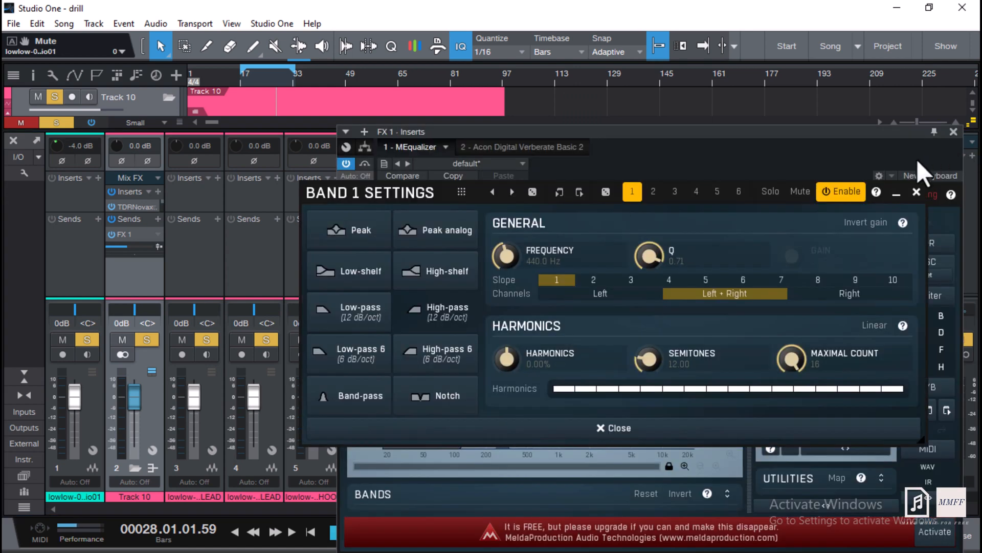
click(917, 190)
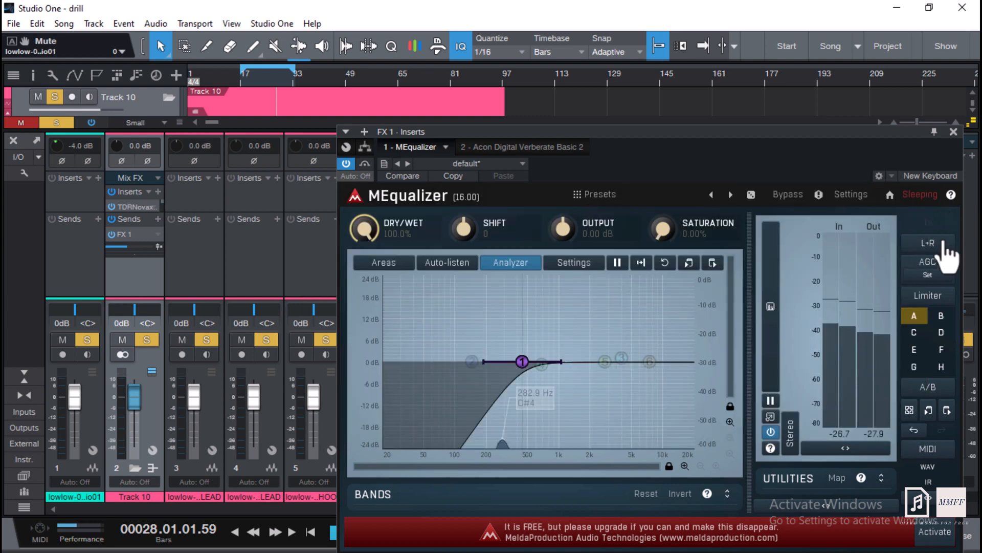
Close the EQ window and play from bar 17 while muting and unmuting Track 10's FX 1 send to compare.
click(953, 132)
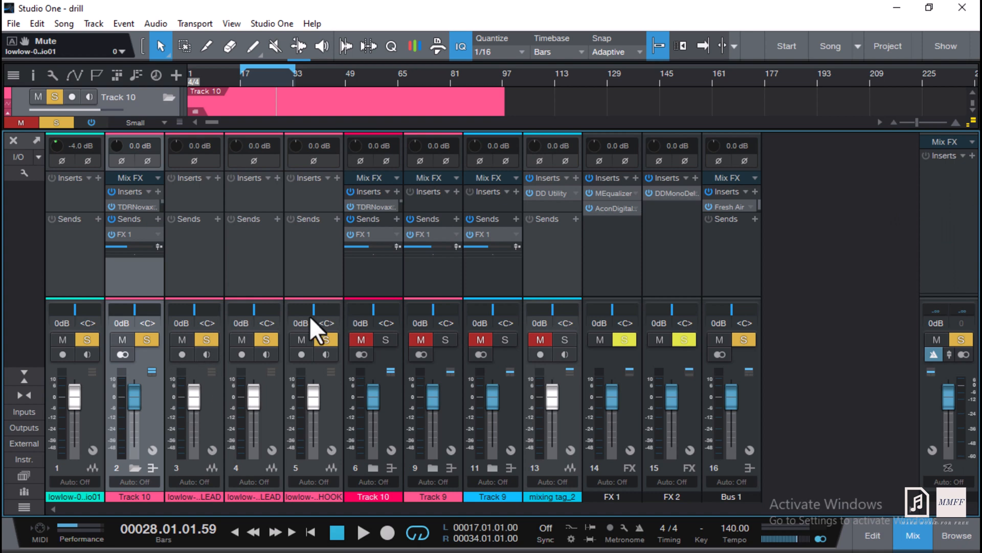
click(243, 78)
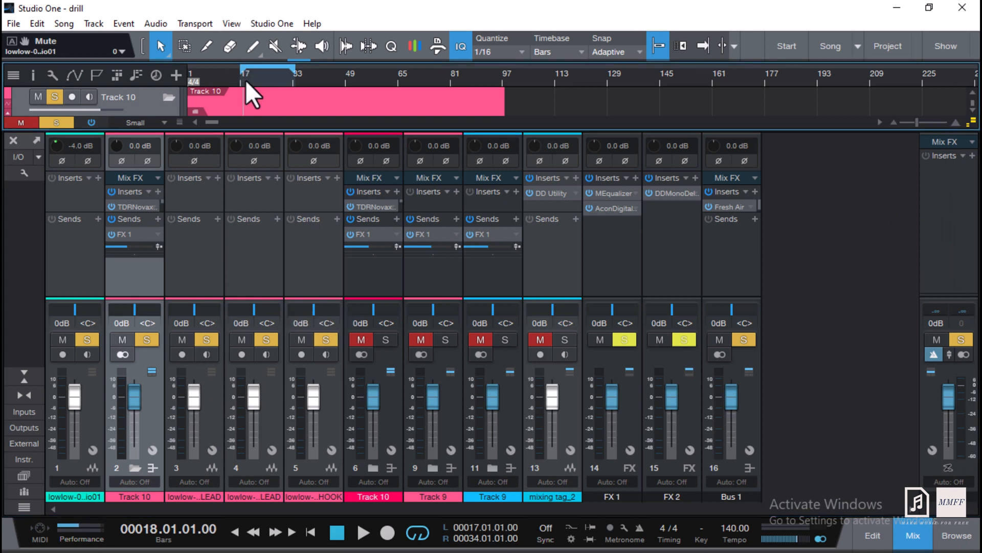
key(space)
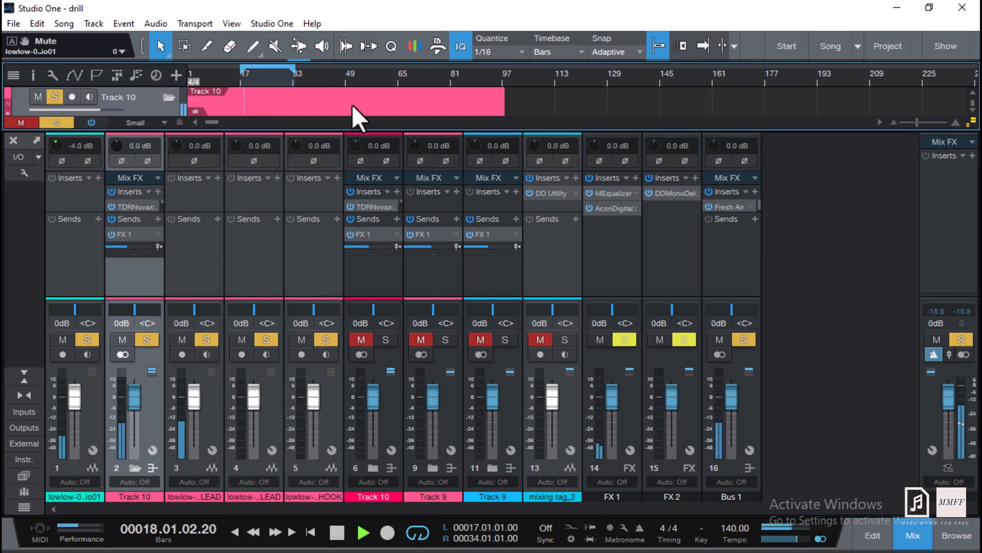
click(111, 234)
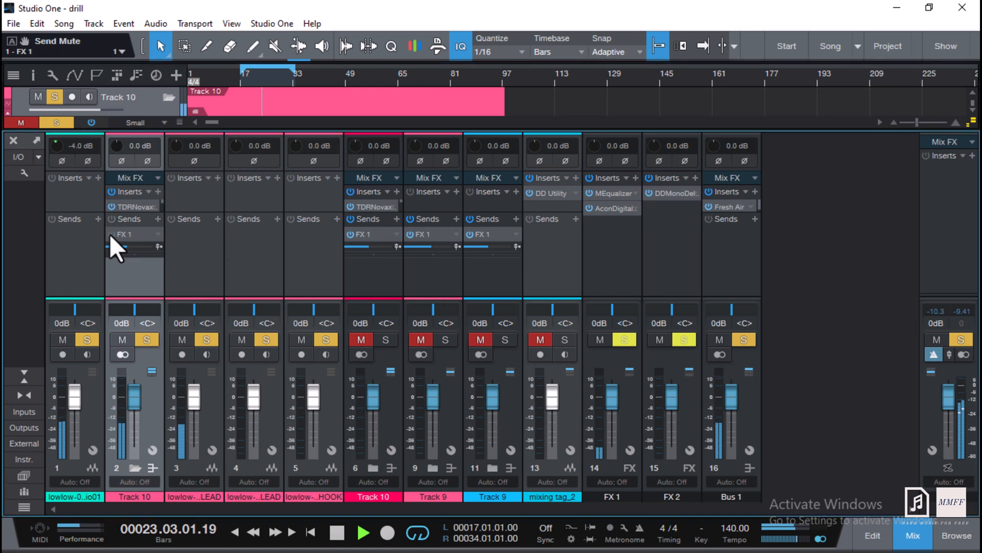
click(110, 234)
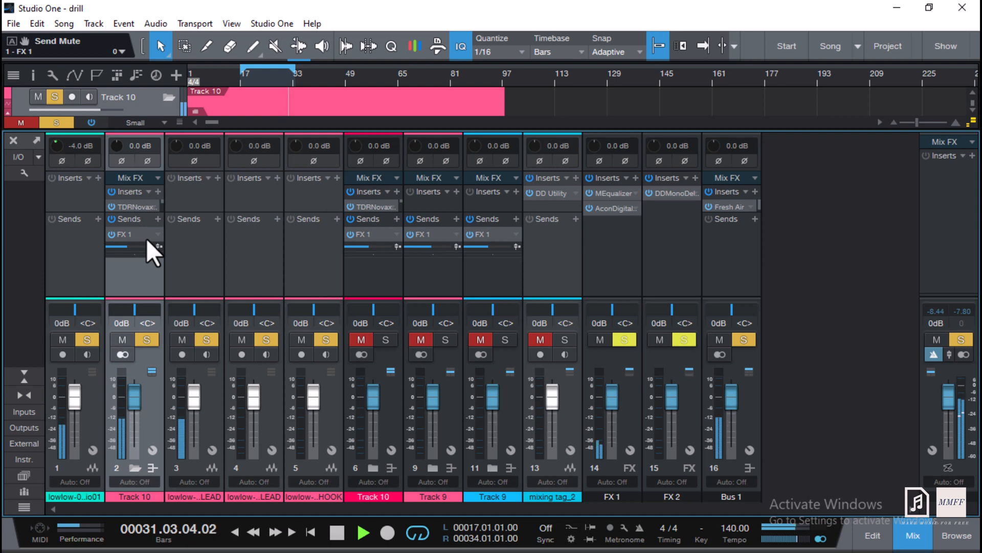
key(space)
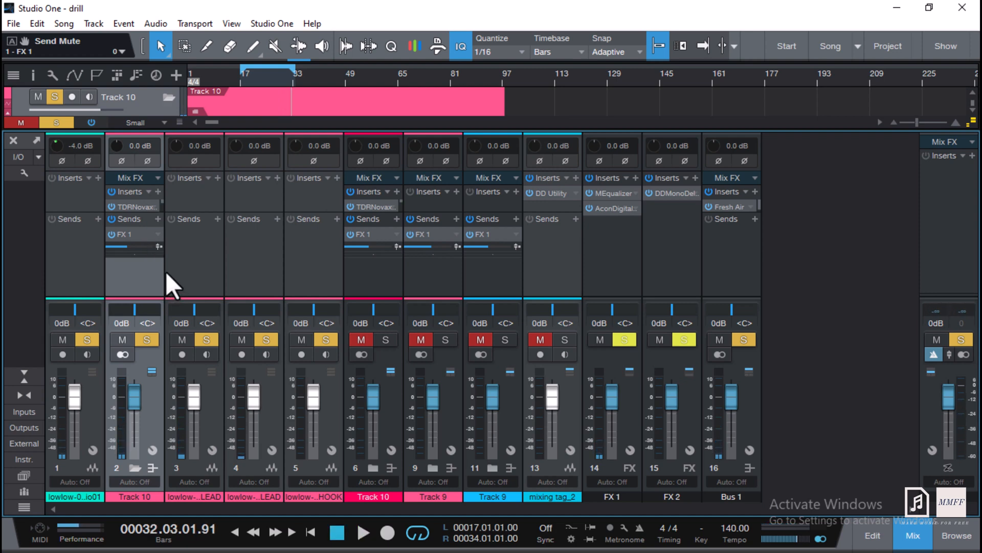
Add an FX 2 send to Track 10 and open FX 2's DD MonoDelay plug-in.
click(160, 216)
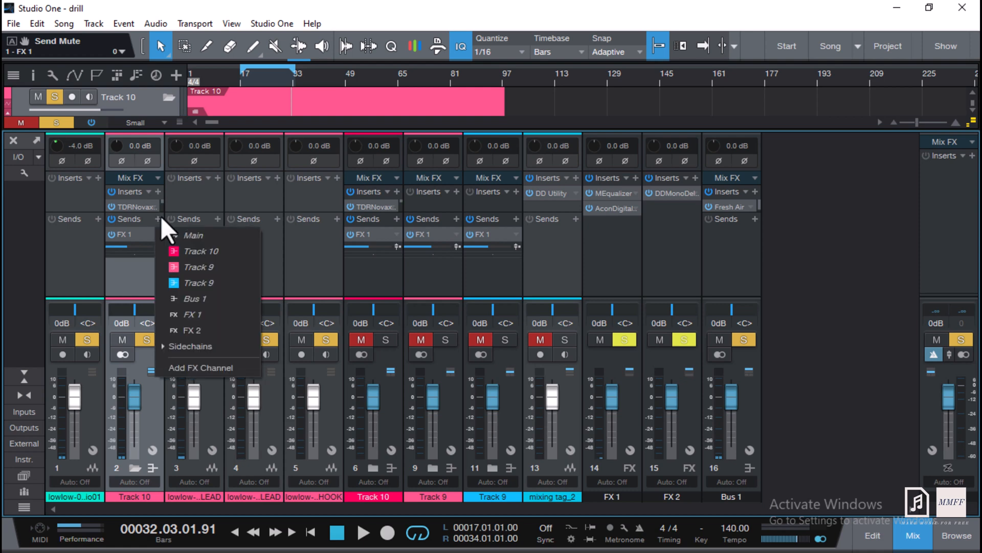
click(201, 329)
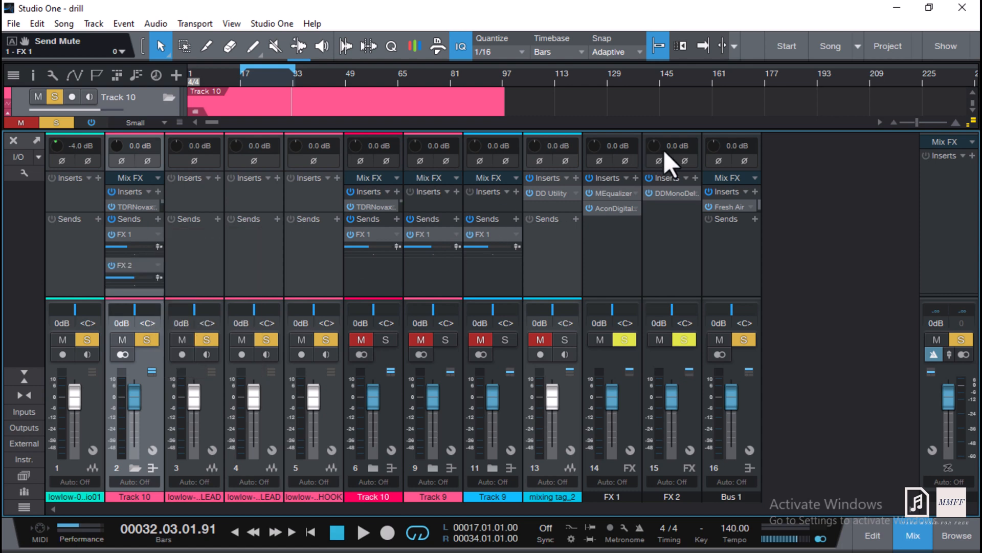
double_click(670, 195)
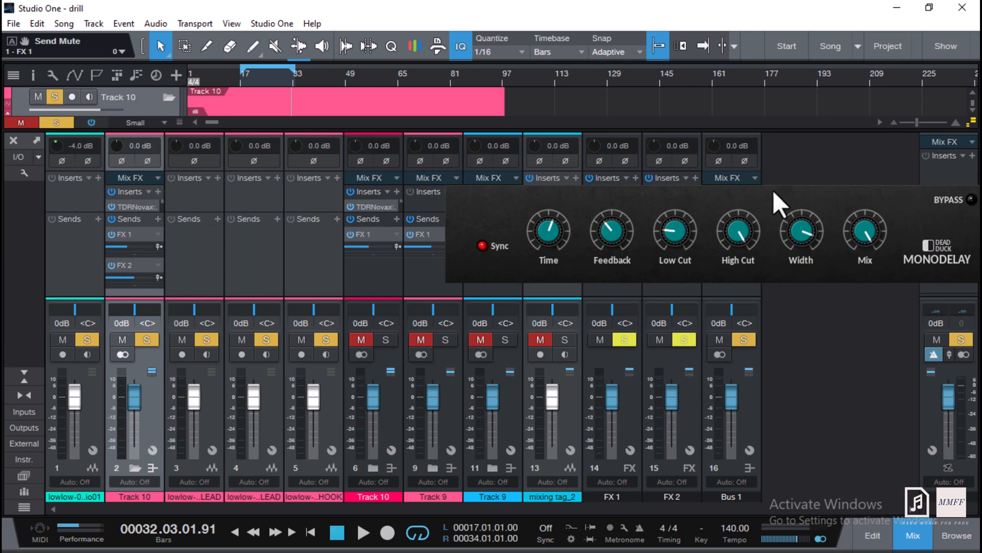
drag(802, 165, 722, 262)
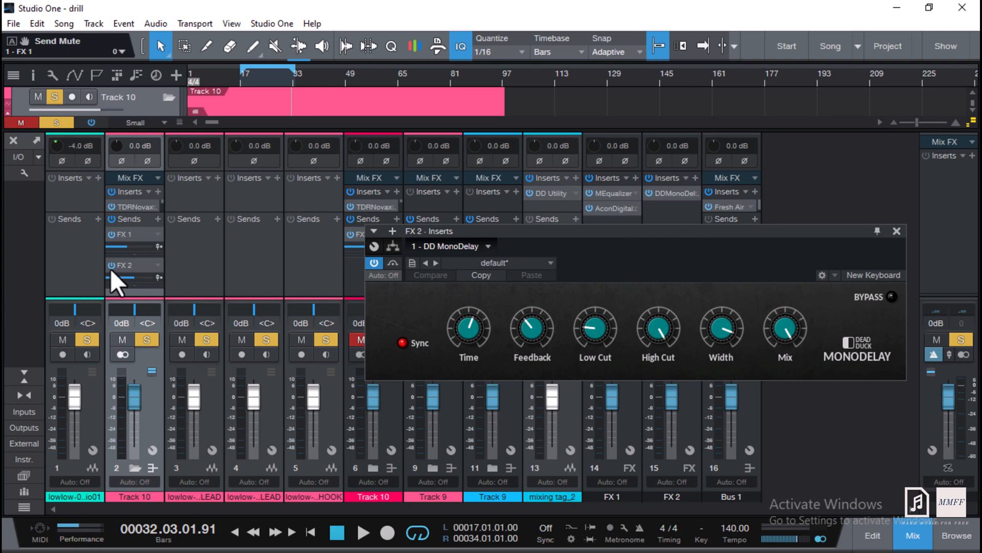
Lower Track 10's FX 2 send level to -17.5 dB.
scroll(129, 276, down, 4)
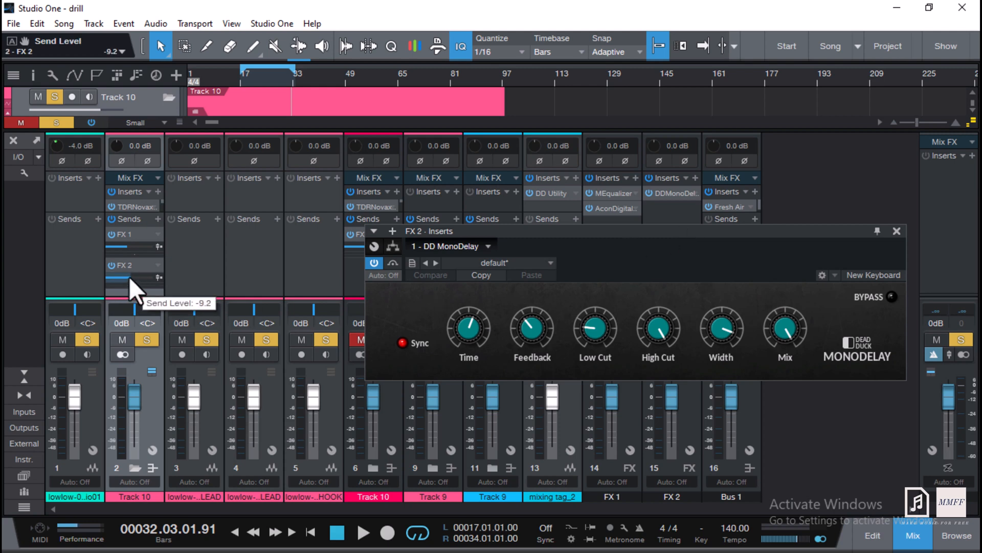
scroll(129, 276, down, 3)
scroll(129, 276, down, 2)
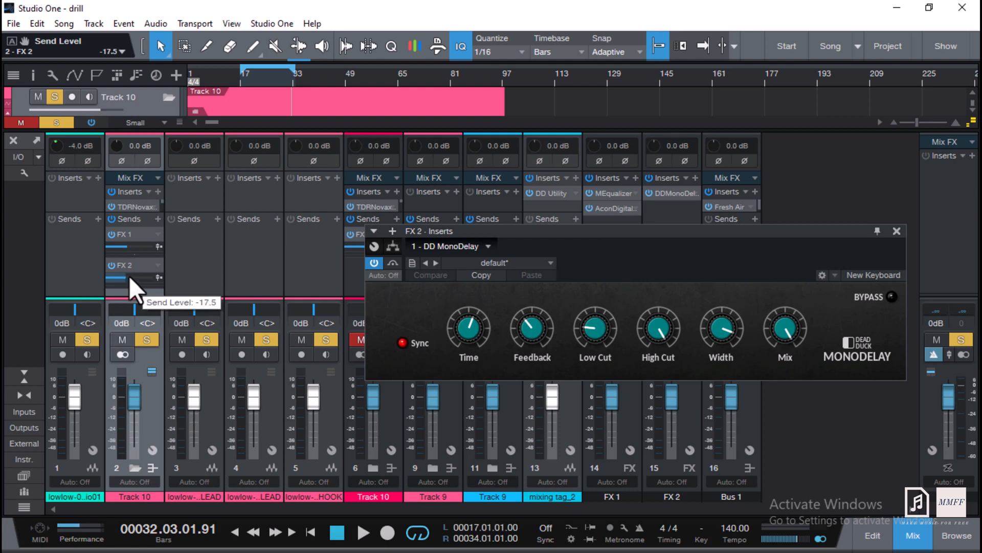
Play from bar 17 and lower the delay's Low Cut to about 223 Hz.
key(space)
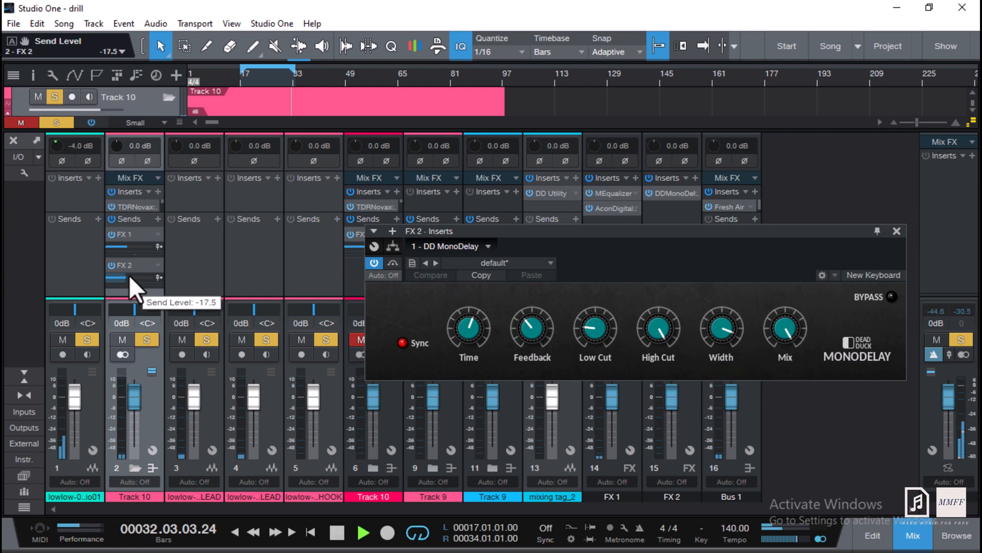
click(241, 78)
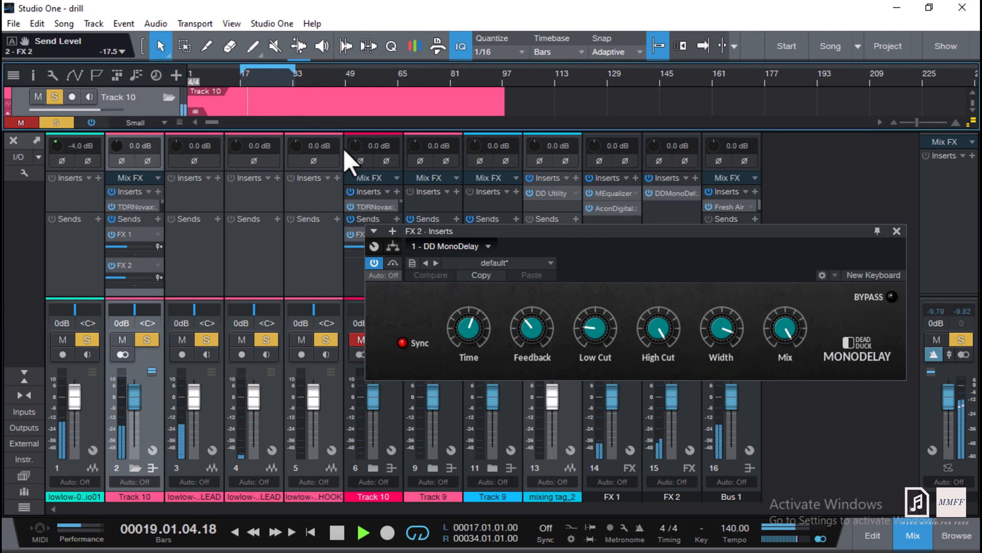
mouse_move(596, 330)
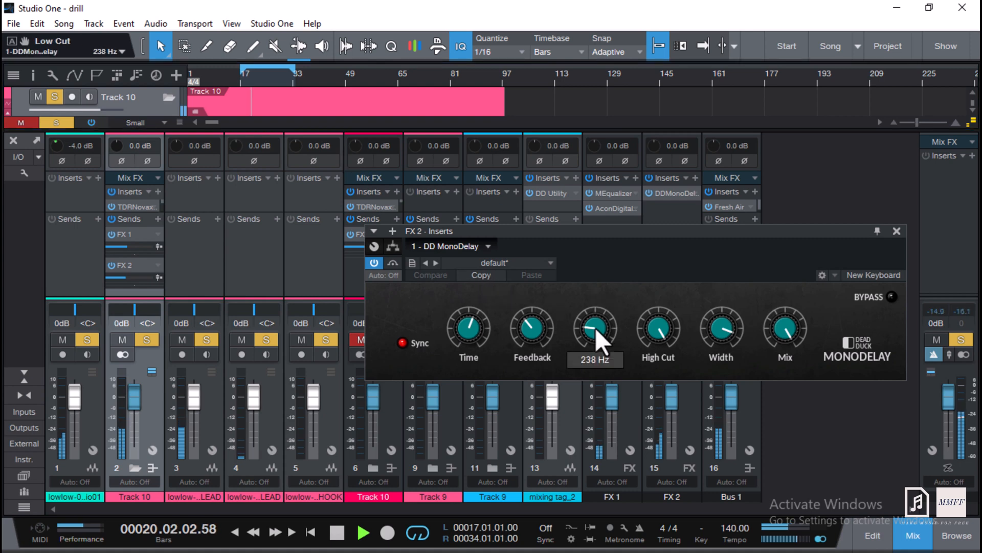
drag(596, 330, 597, 333)
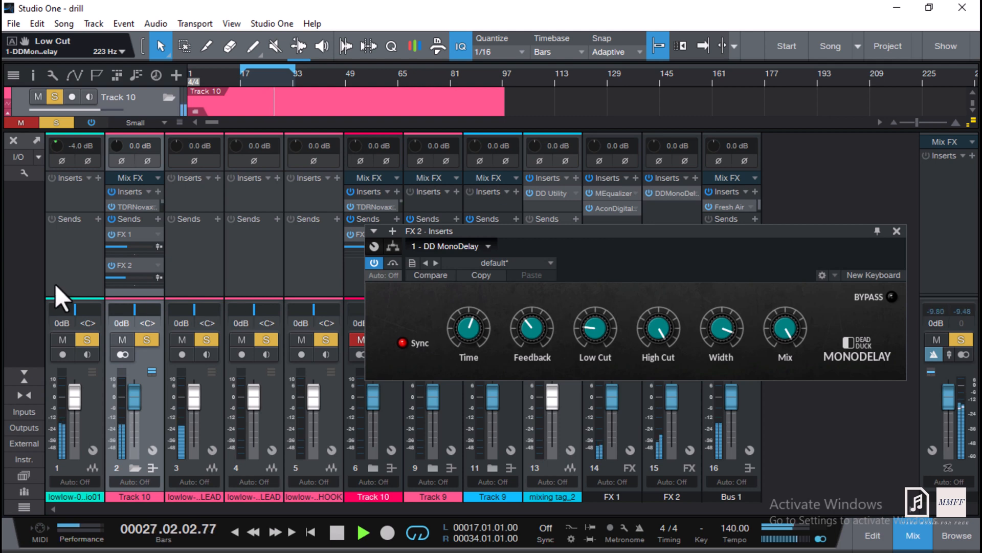
Lower Track 10's FX 2 send level to -22.5 dB, close the delay window and stop playback.
click(121, 277)
scroll(121, 277, down, 4)
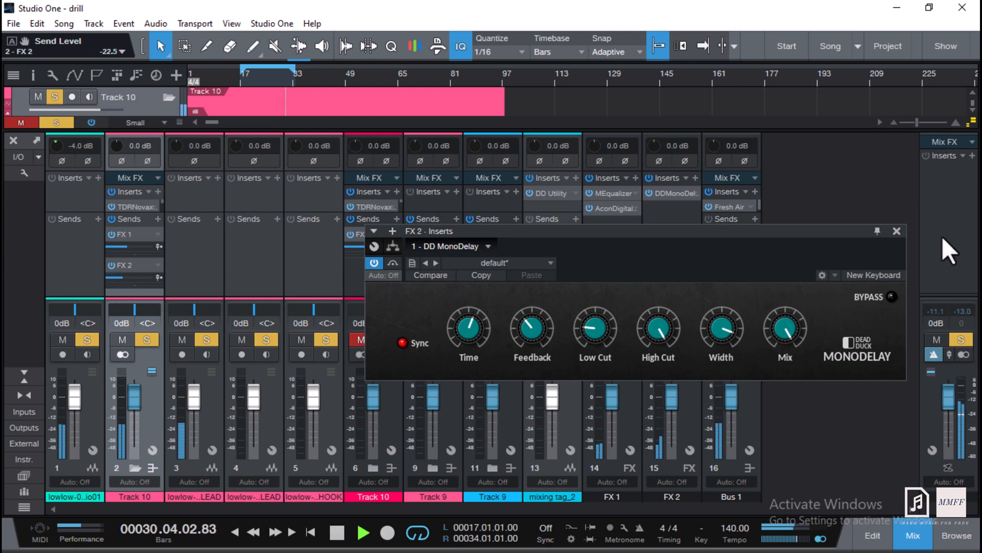
click(897, 230)
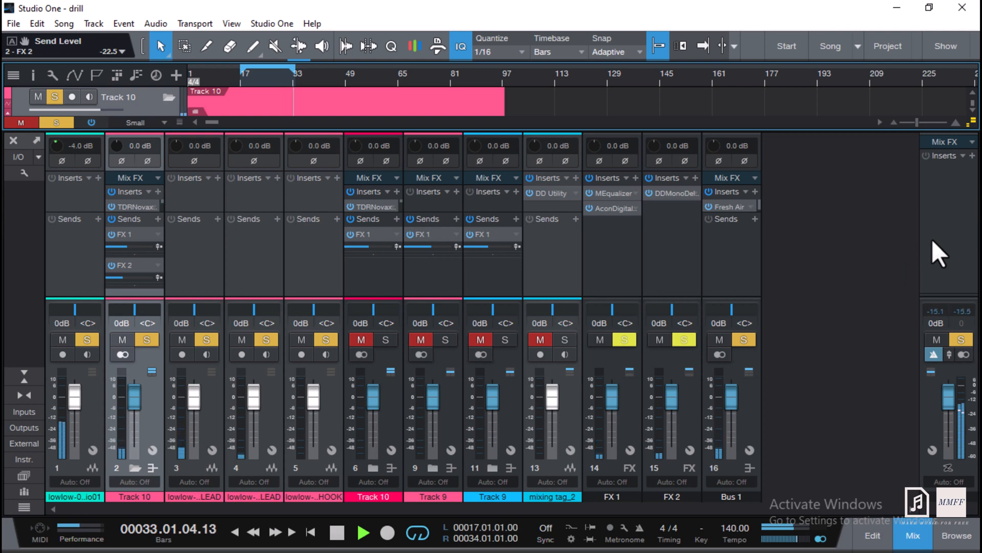
key(space)
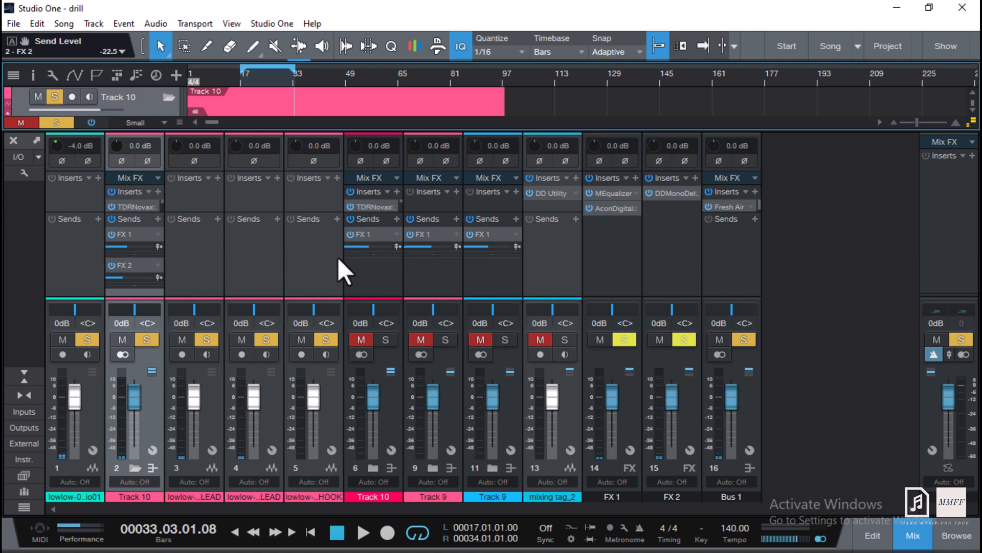
Expand the Track 10 folder channel and open the Wider plug-in on the inner Track 10 channel.
click(131, 467)
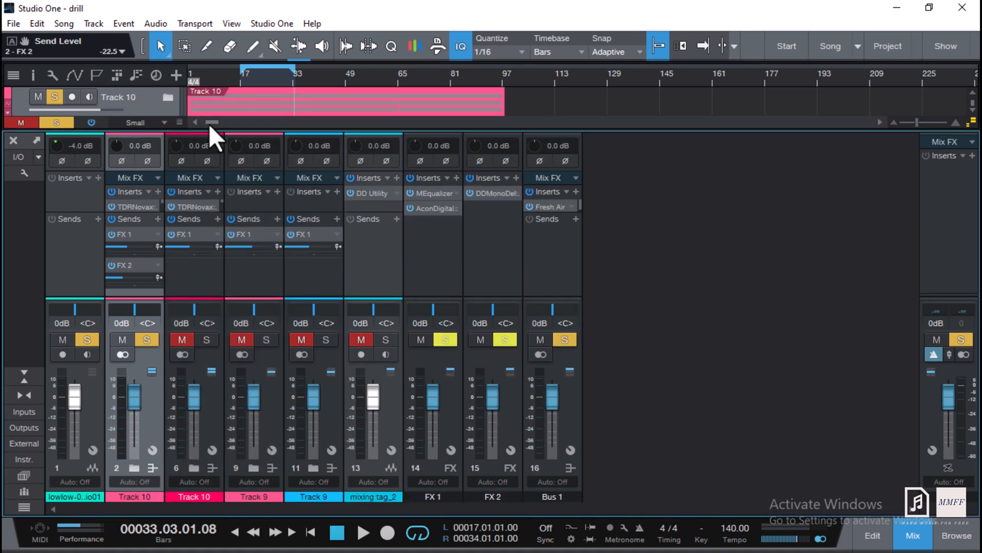
click(204, 298)
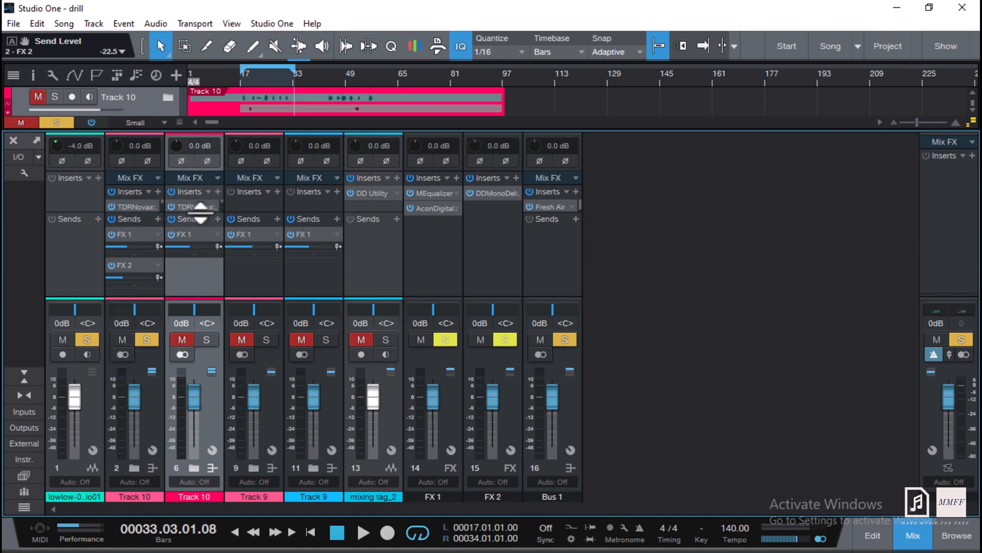
drag(200, 211, 198, 304)
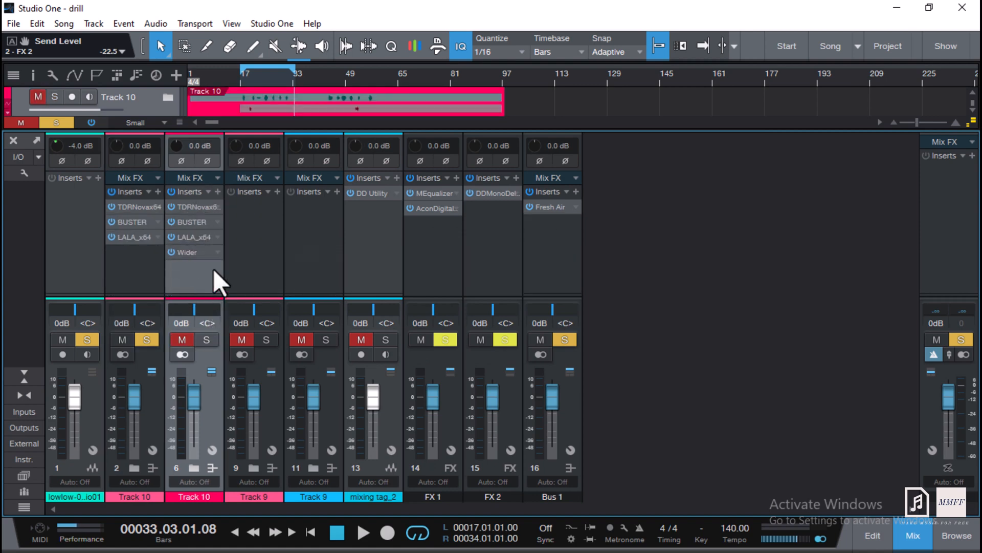
click(187, 253)
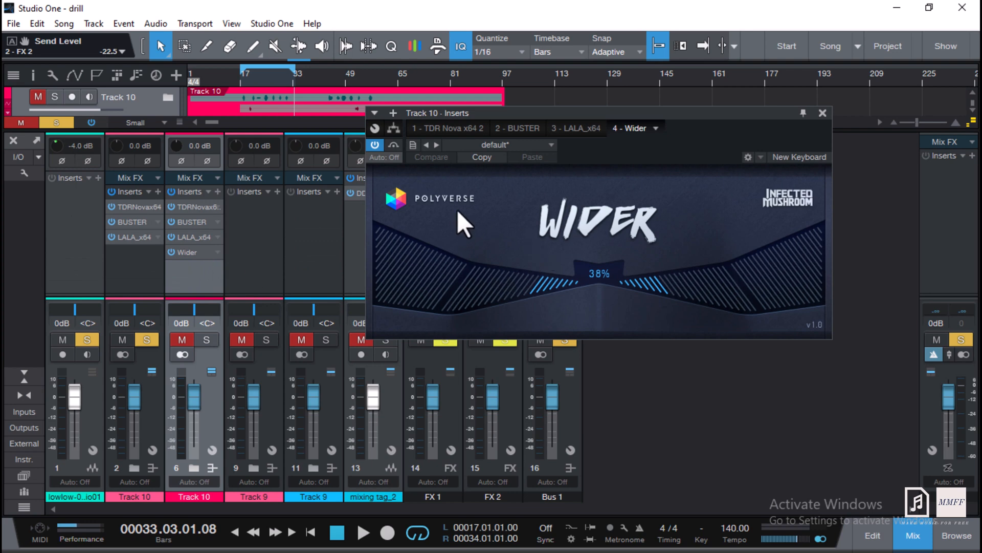
In the arrangement, put the playhead at bar 17 and unmute and solo the inner Track 10.
click(915, 534)
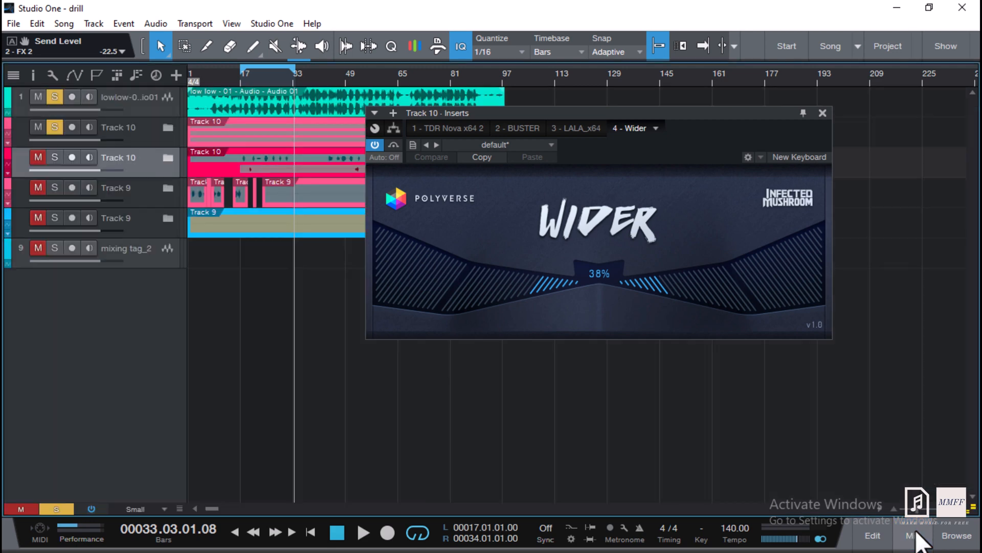
click(240, 76)
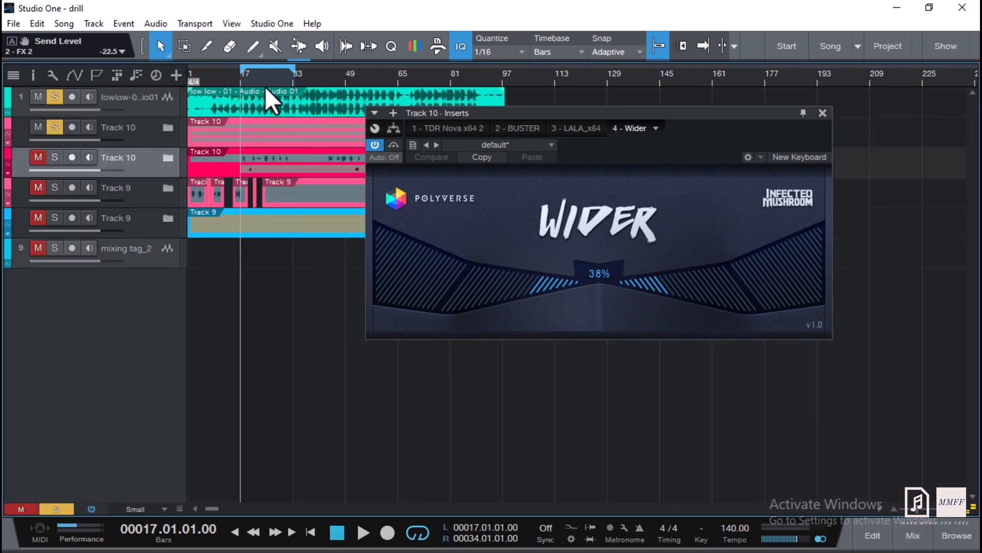
scroll(265, 86, up, 4)
scroll(265, 86, down, 5)
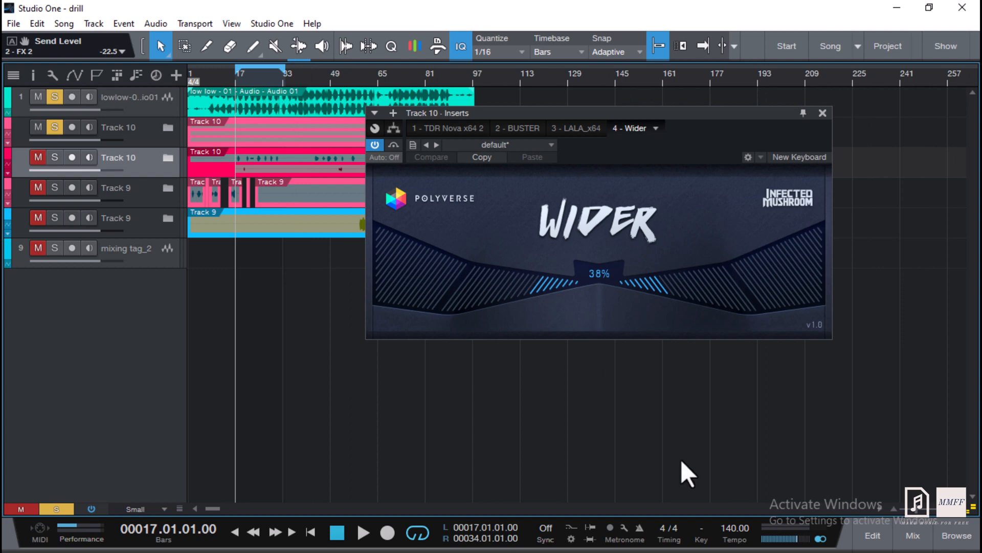
click(55, 157)
click(39, 158)
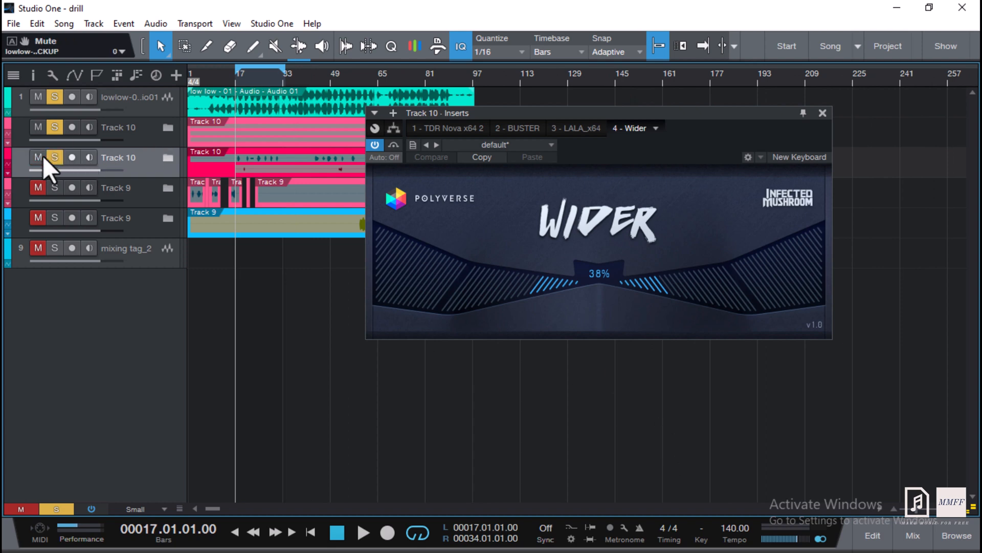
click(913, 535)
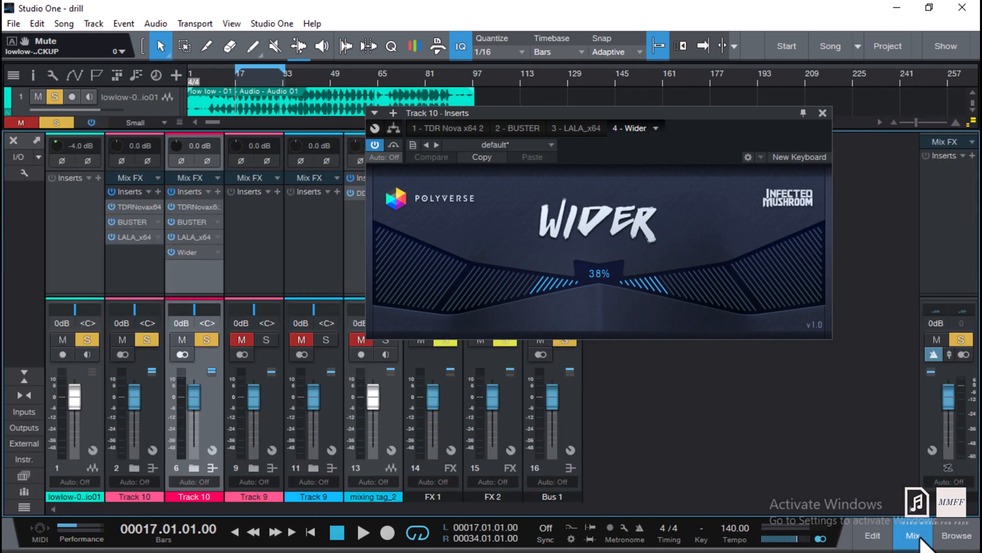
Open the inner Track 10's LALA plug-in and close it again.
double_click(189, 237)
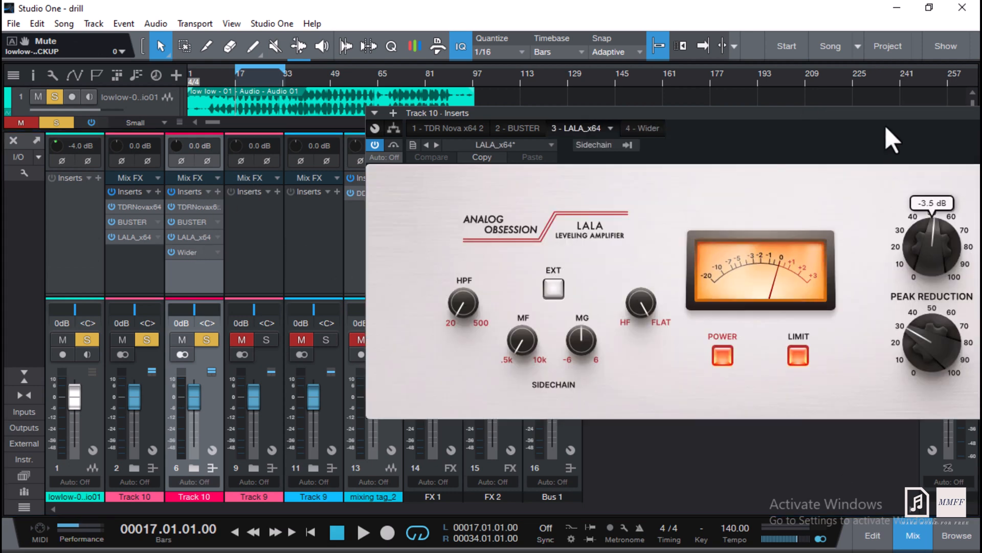
drag(885, 128, 749, 203)
click(927, 185)
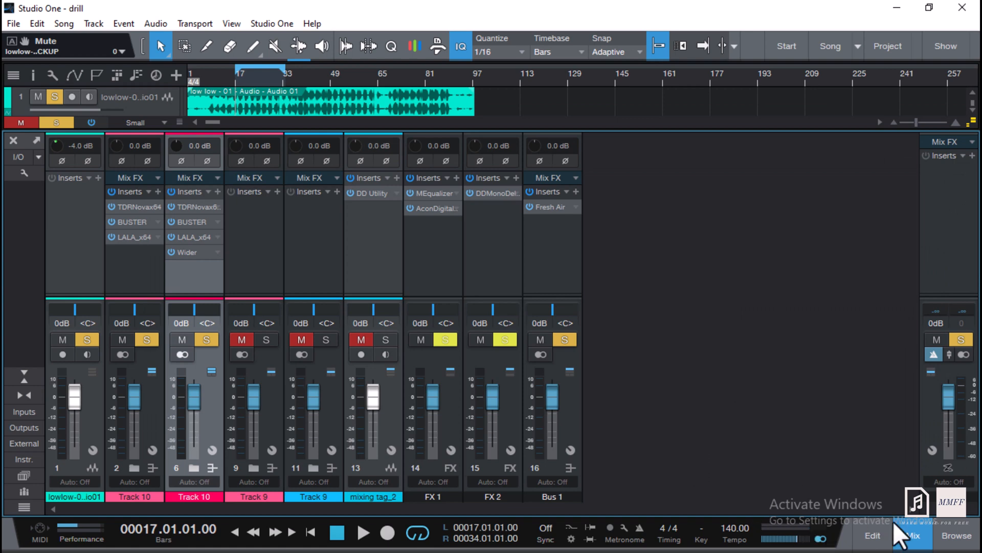
Play the arrangement from bar 17 to audition the inner Track 10.
click(916, 537)
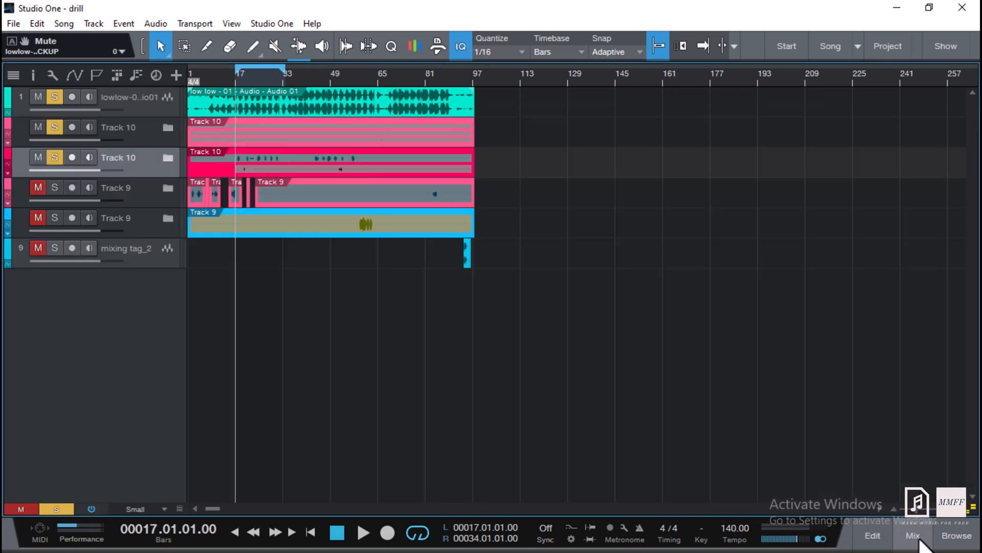
key(space)
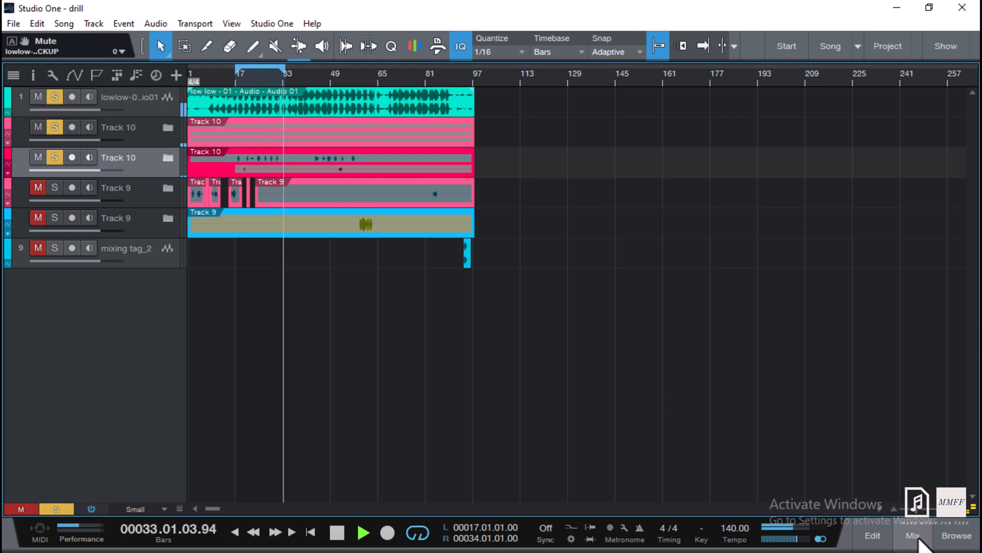
key(space)
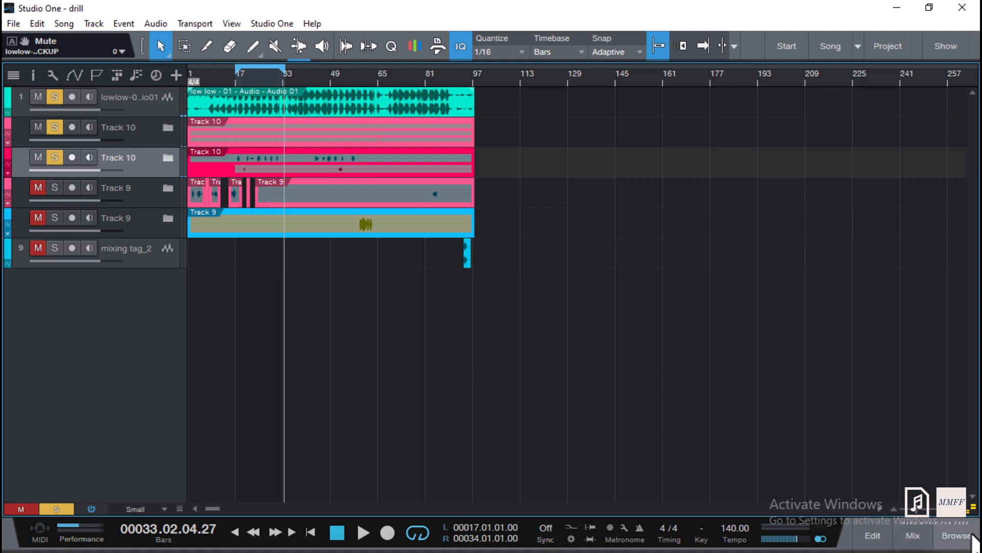
Remove the BritPre insert from Track 9's channel.
click(921, 541)
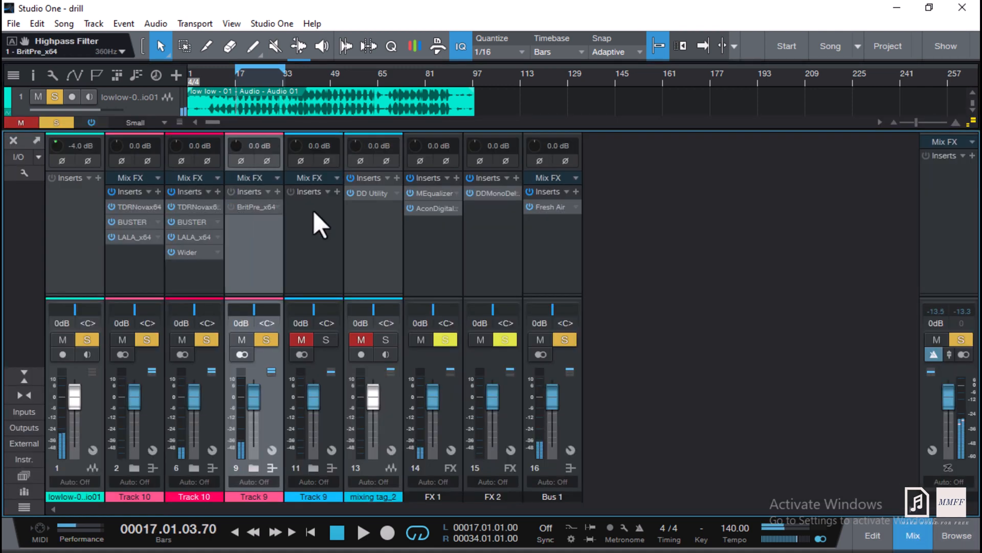
right_click(277, 208)
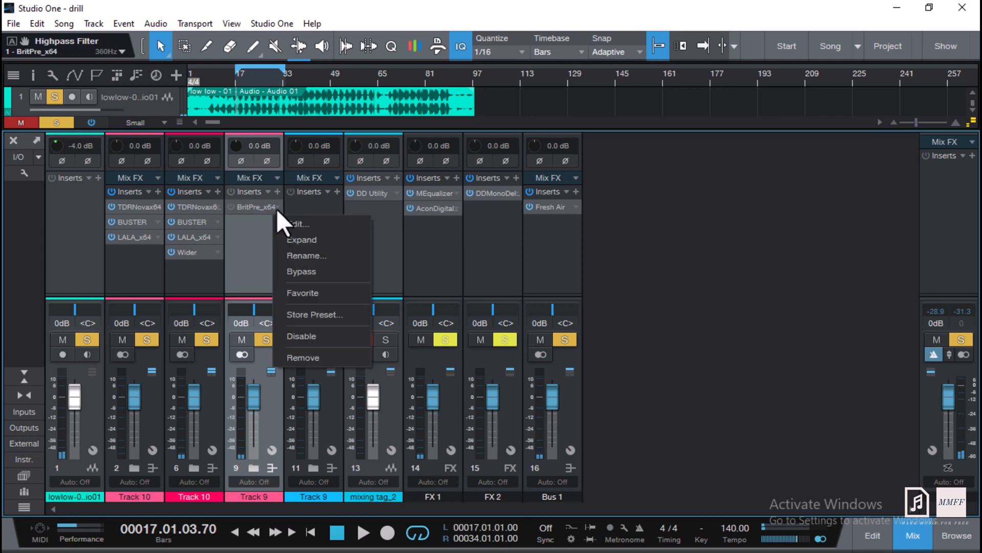
click(309, 356)
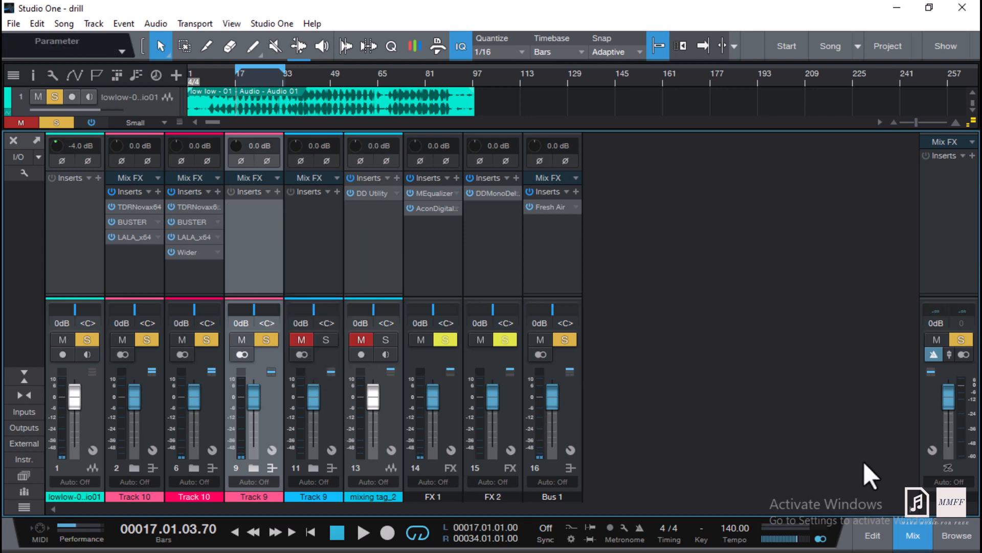
click(907, 523)
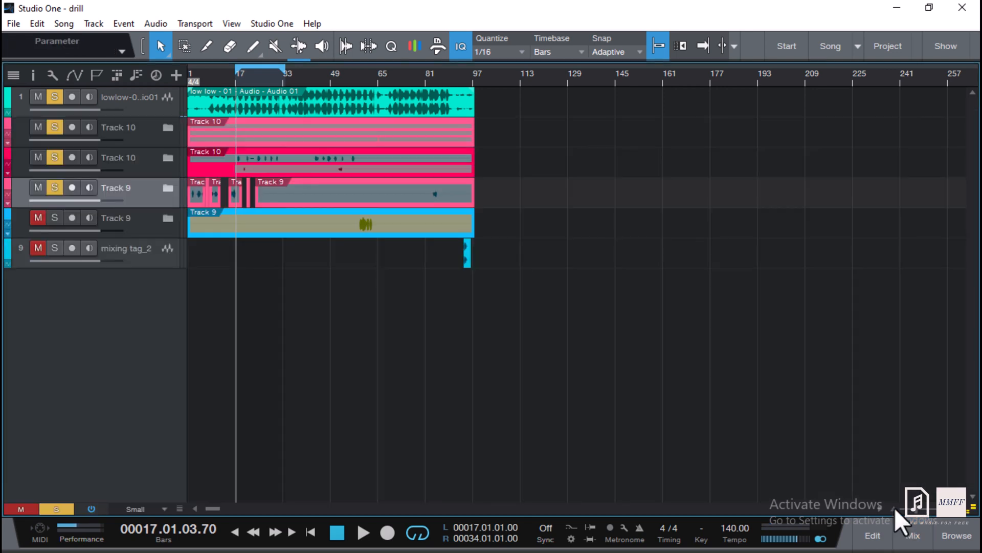